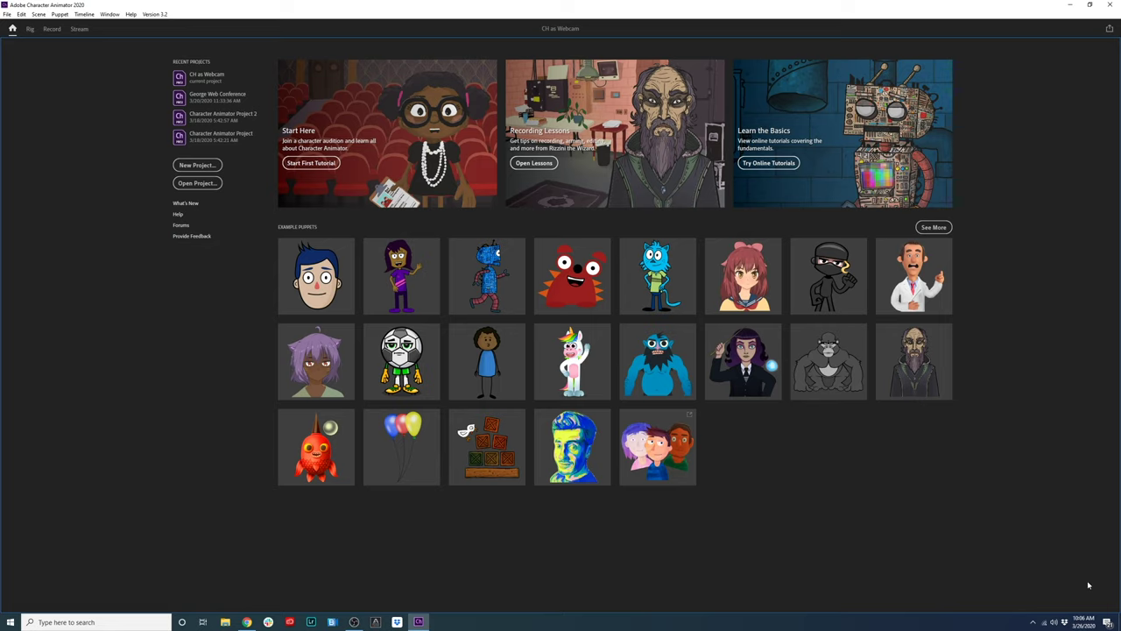
# - Search the web for the NDI download, open ndi.tv's NDI Tools page and jump to DOWNLOAD
pyautogui.click(247, 621)
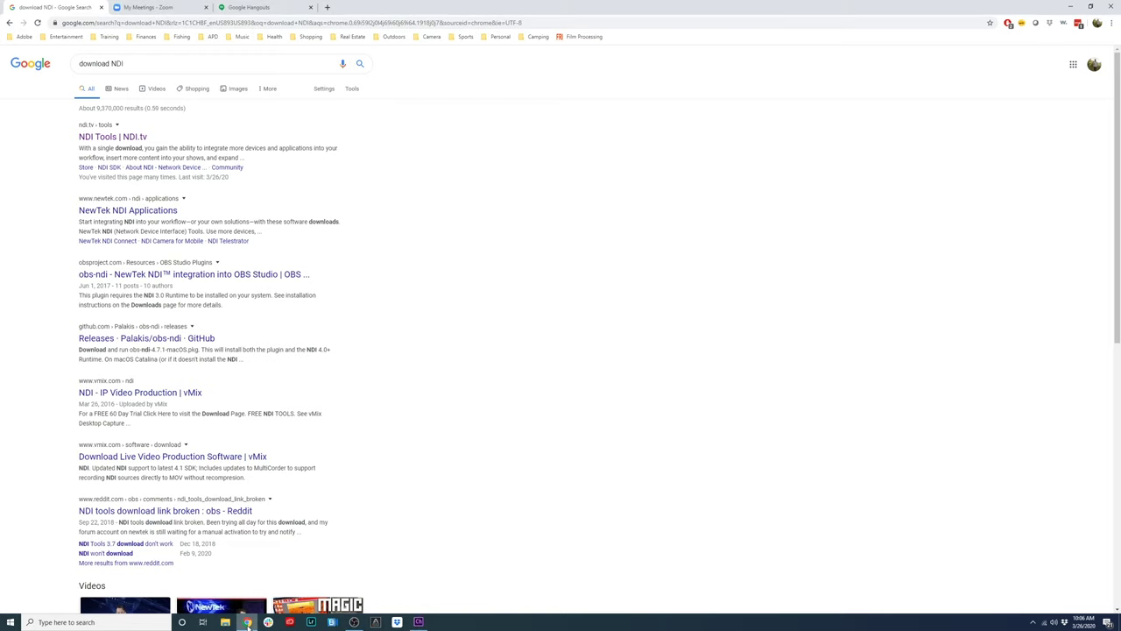
pyautogui.click(107, 140)
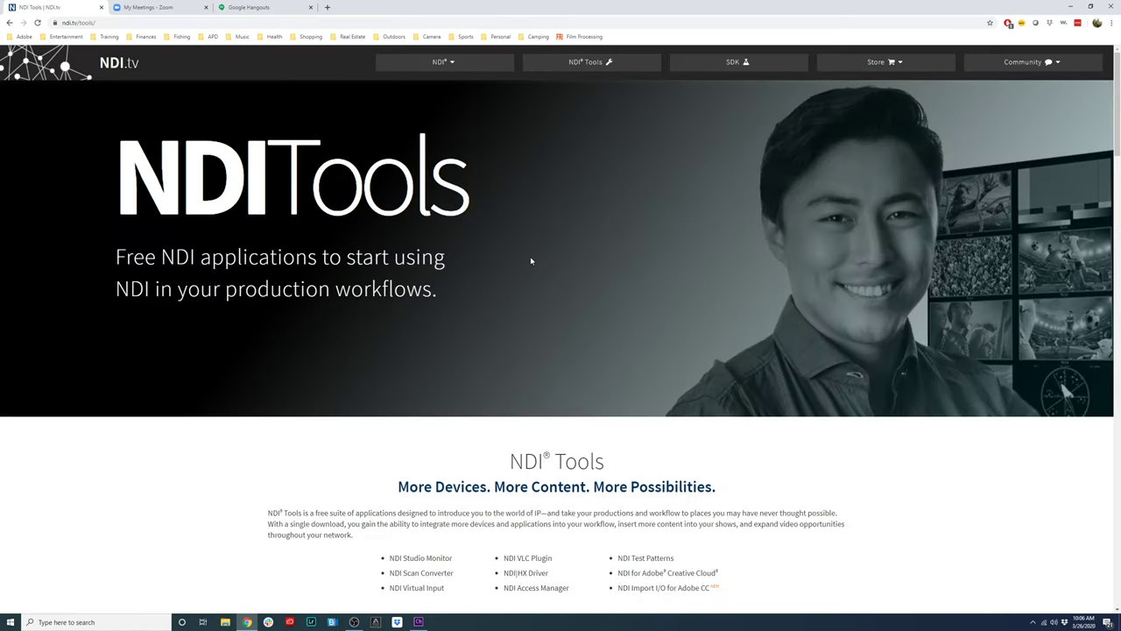
pyautogui.scroll(-4, 531, 261)
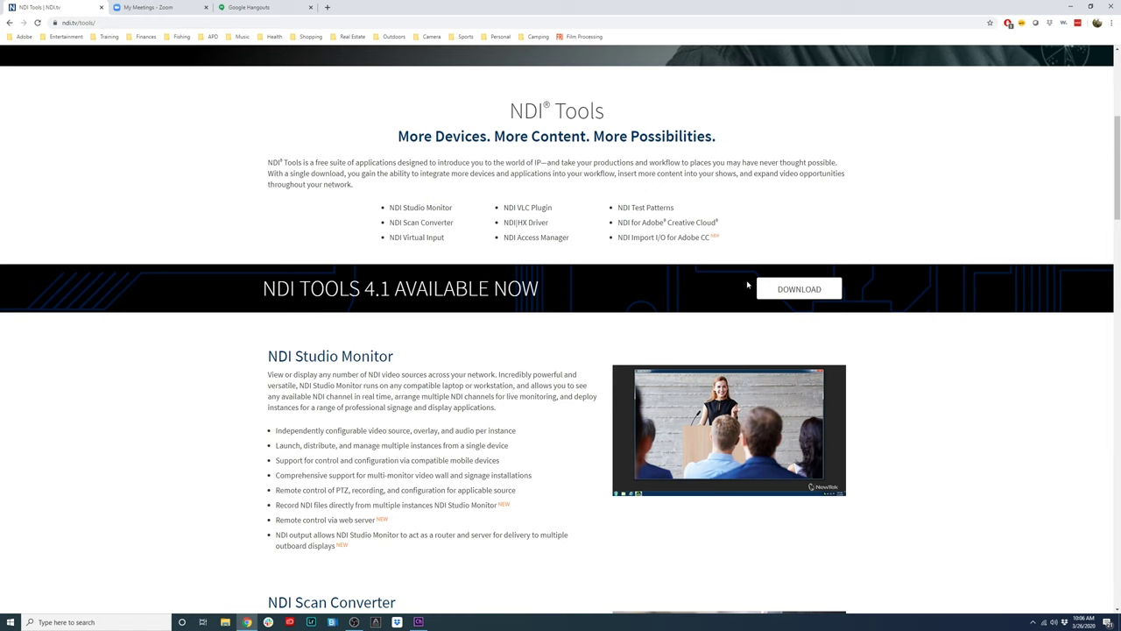
pyautogui.click(811, 294)
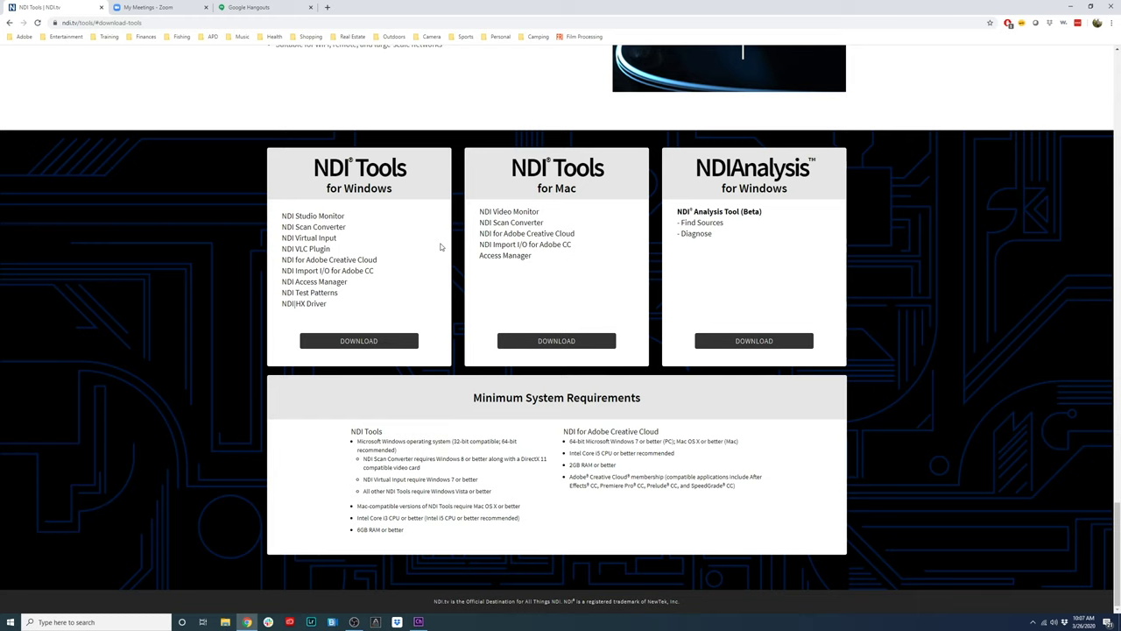
# - Highlight 'NDI for Adobe Creative Cloud' and 'NDI Virtual Input', then download NDI Tools for Windows
pyautogui.tripleClick(307, 261)
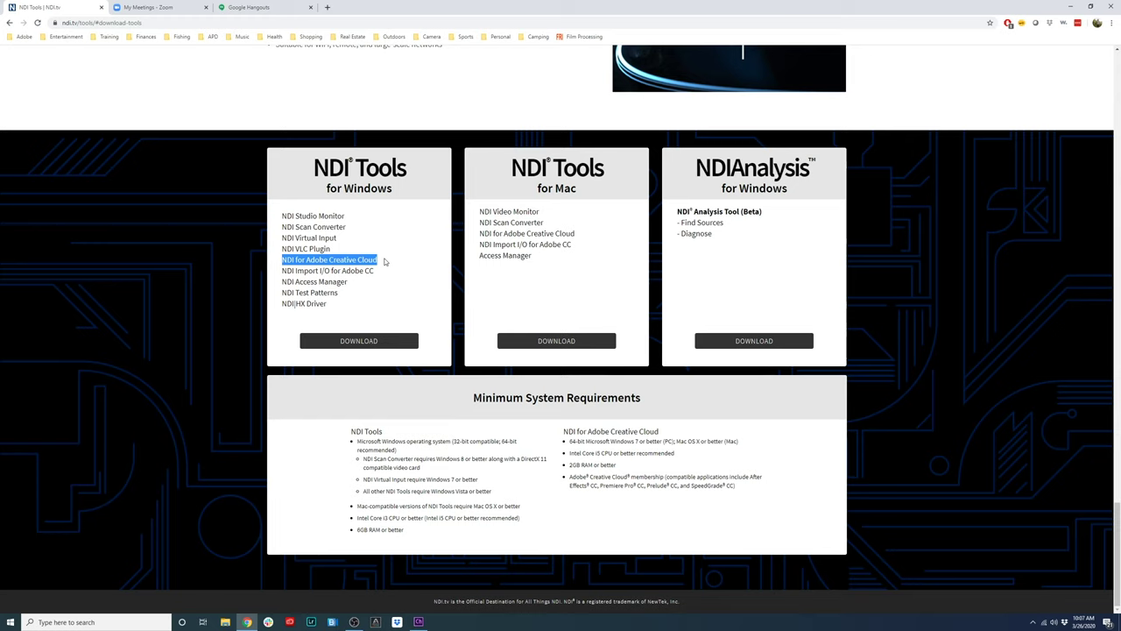
pyautogui.tripleClick(311, 238)
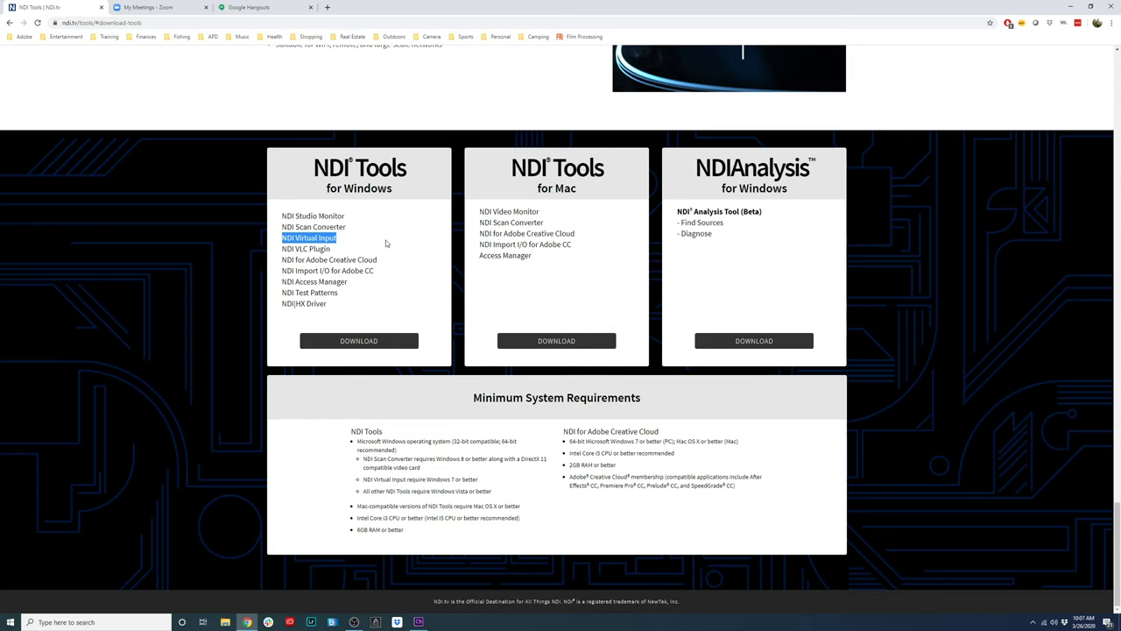
pyautogui.click(358, 340)
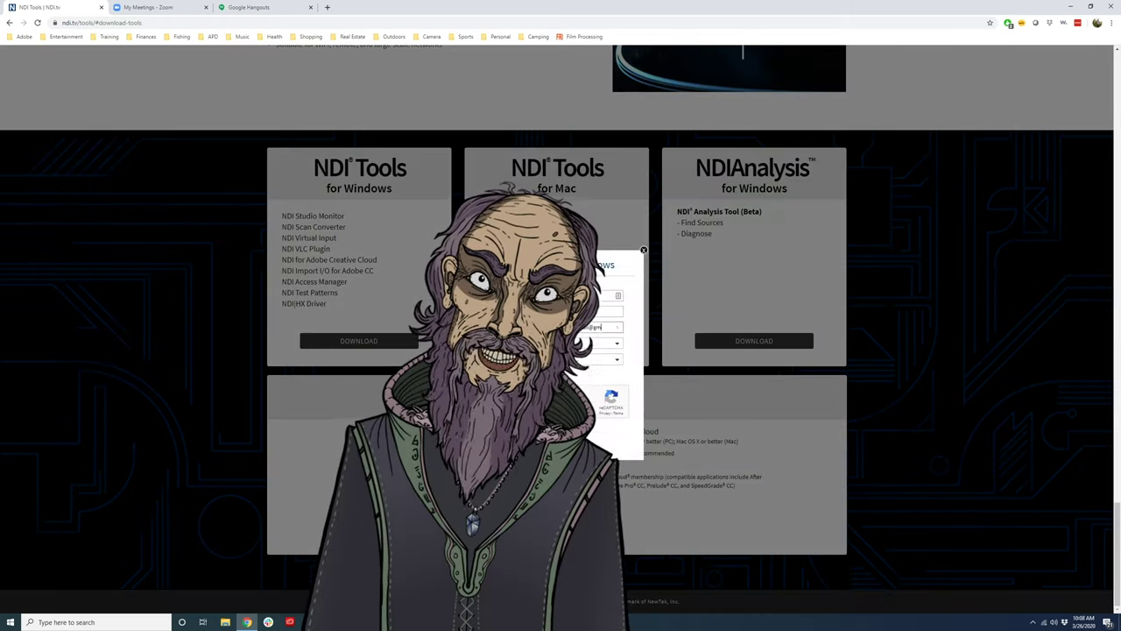
# - Submit the download request form and run the downloaded NDI 4 Tools installer
pyautogui.click(593, 376)
pyautogui.click(450, 115)
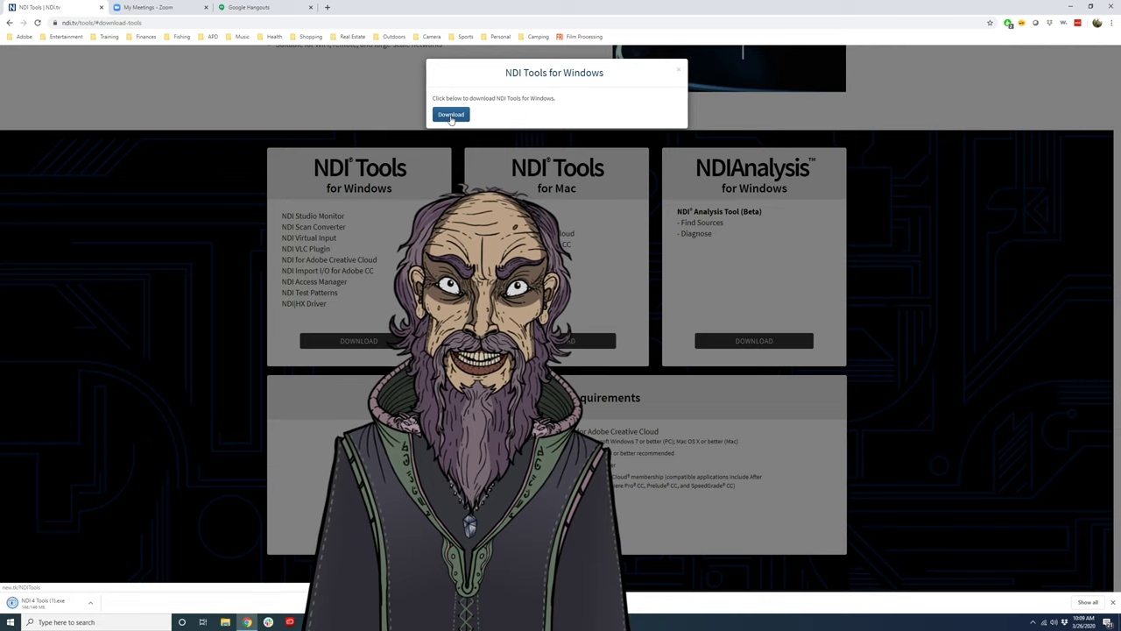
pyautogui.doubleClick(377, 213)
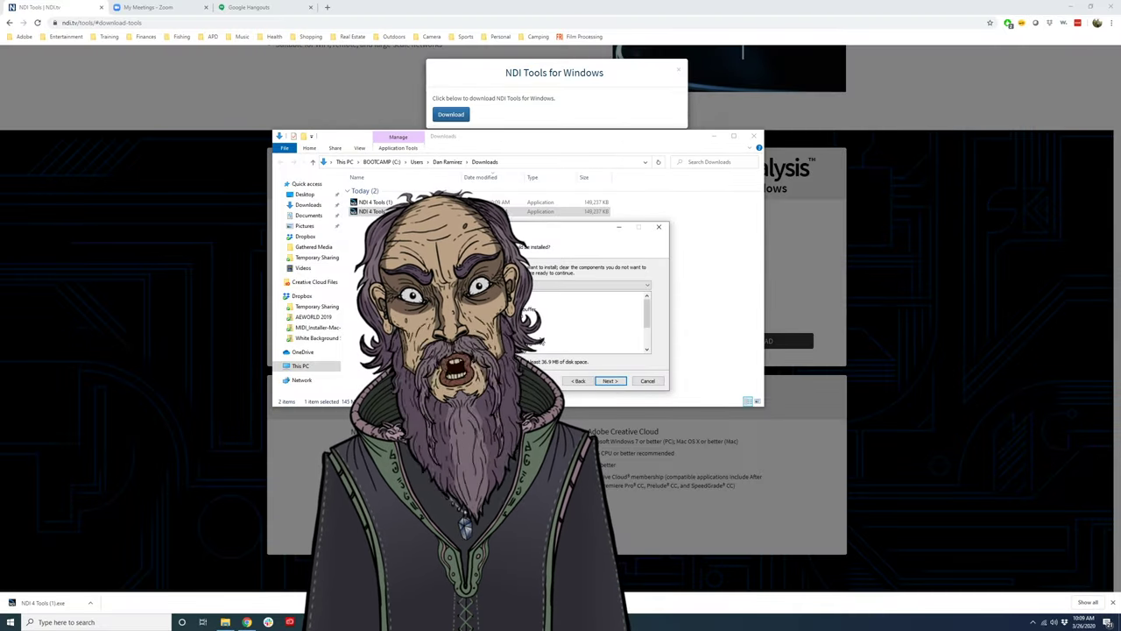
# - Install NDI 4 Tools, unchecking 'View an introduction to NDI' before finishing
pyautogui.click(611, 380)
pyautogui.click(611, 380)
pyautogui.click(610, 380)
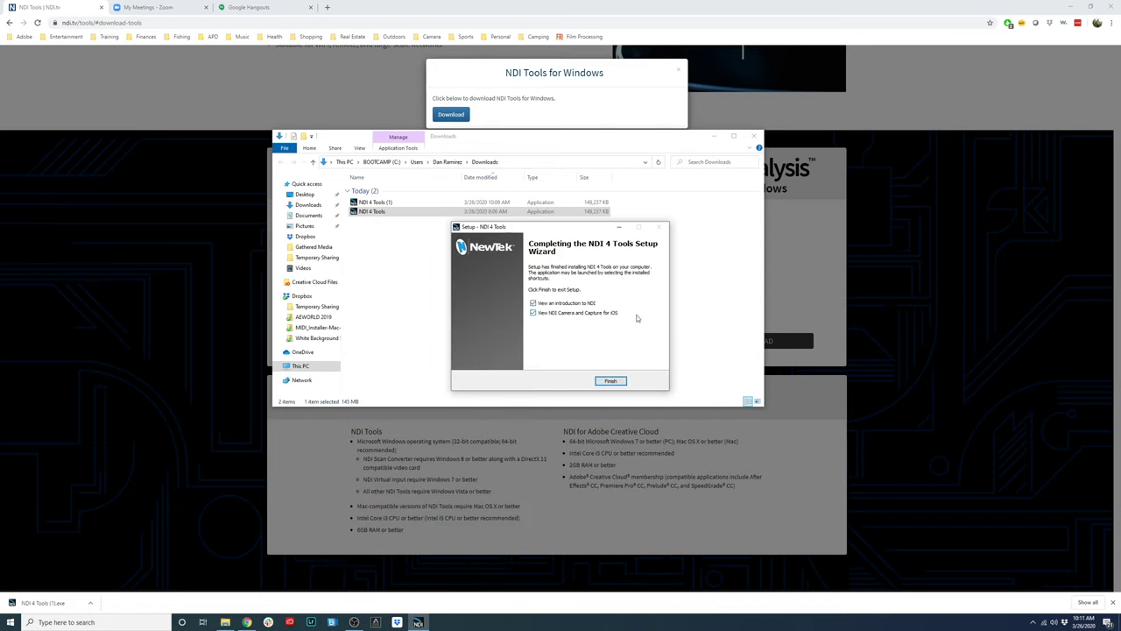
pyautogui.click(532, 303)
pyautogui.click(613, 382)
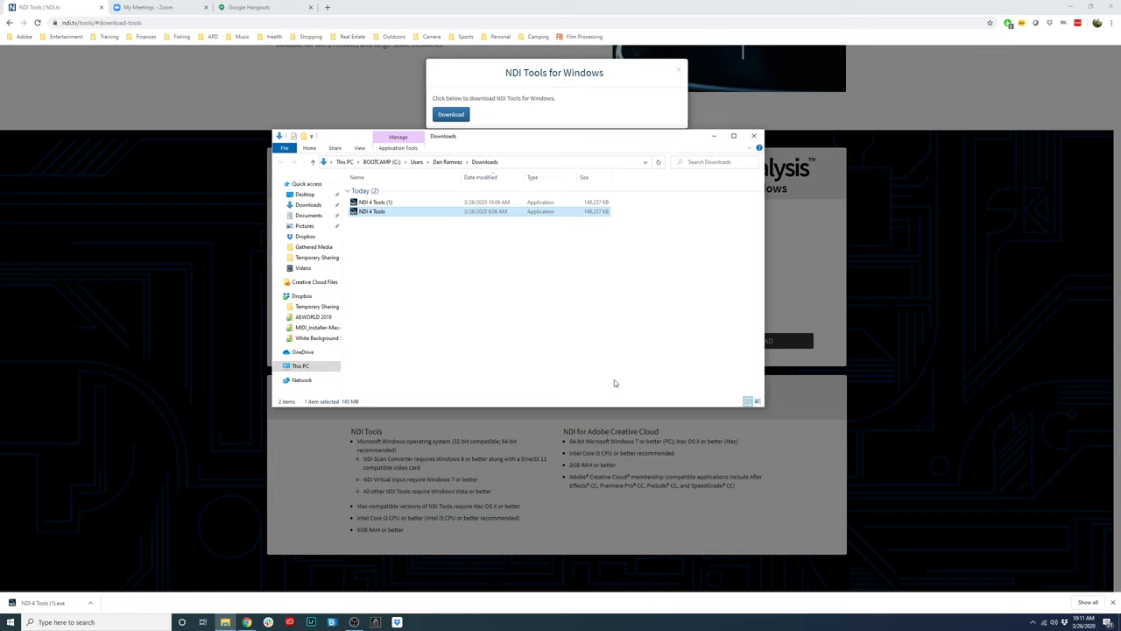
# - Launch Character Animator 2020 via a 'character' search and open the Red Monster example puppet
pyautogui.click(66, 624)
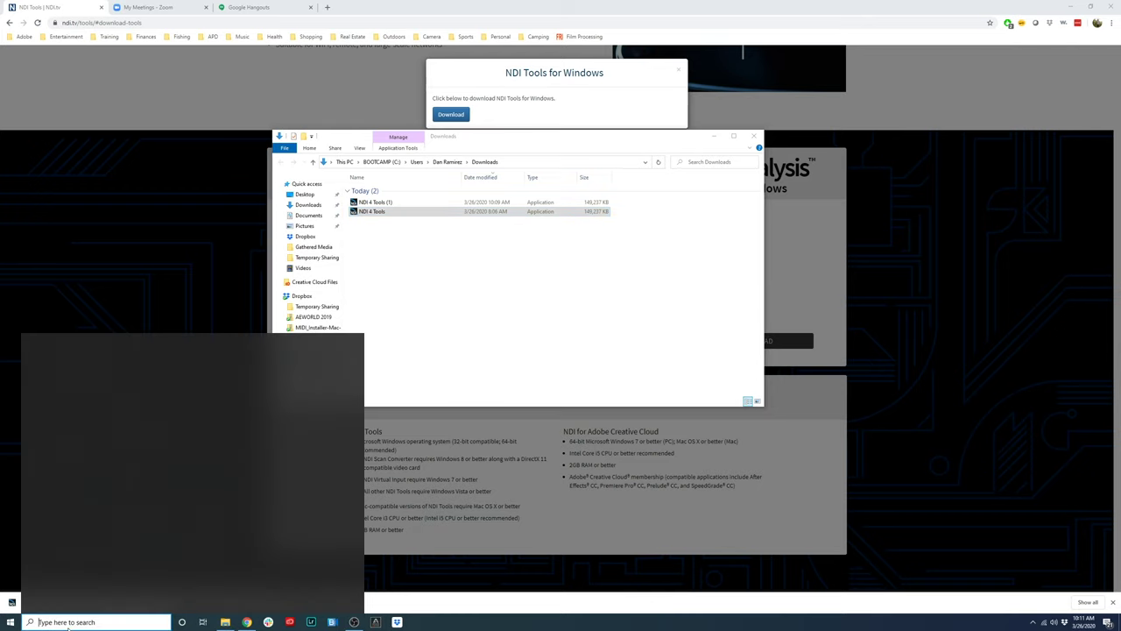
pyautogui.write('character')
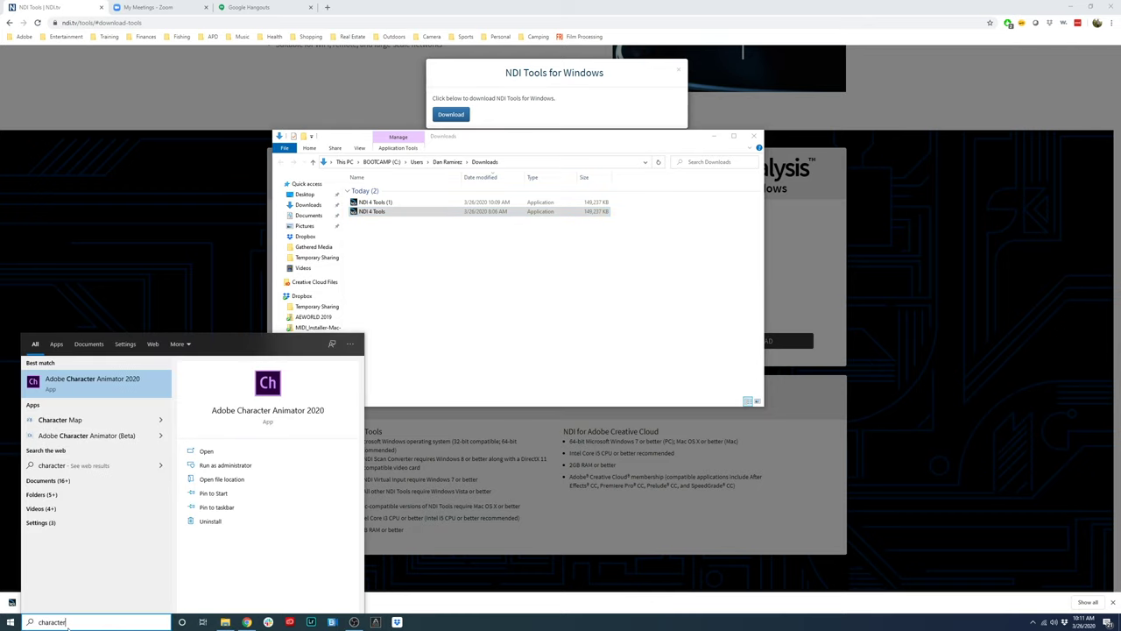
pyautogui.press('Return')
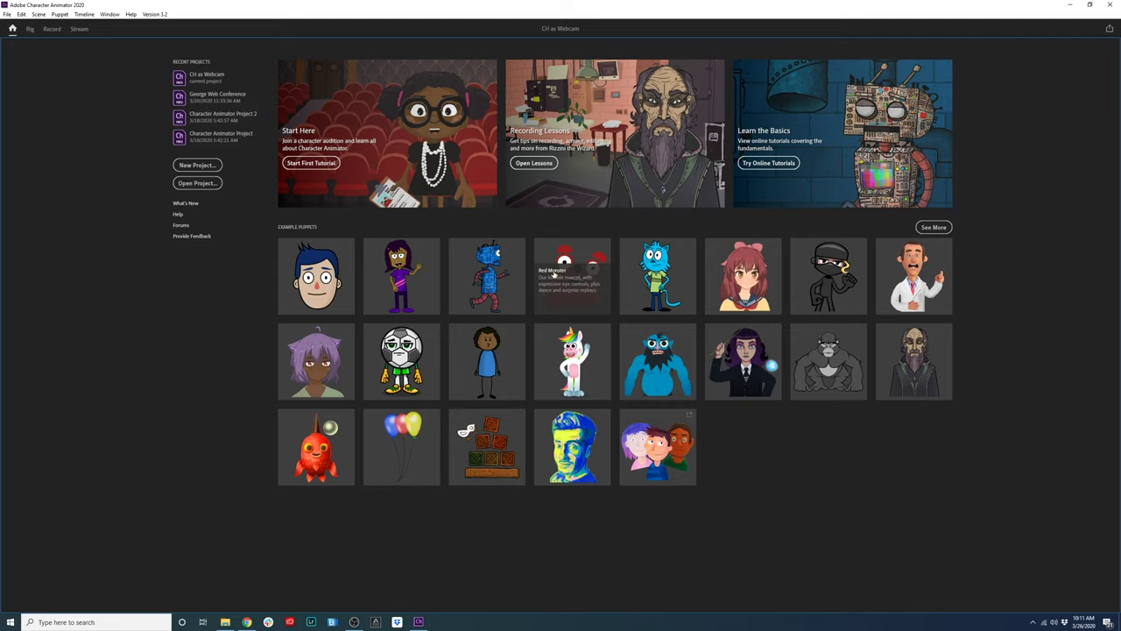
pyautogui.click(554, 275)
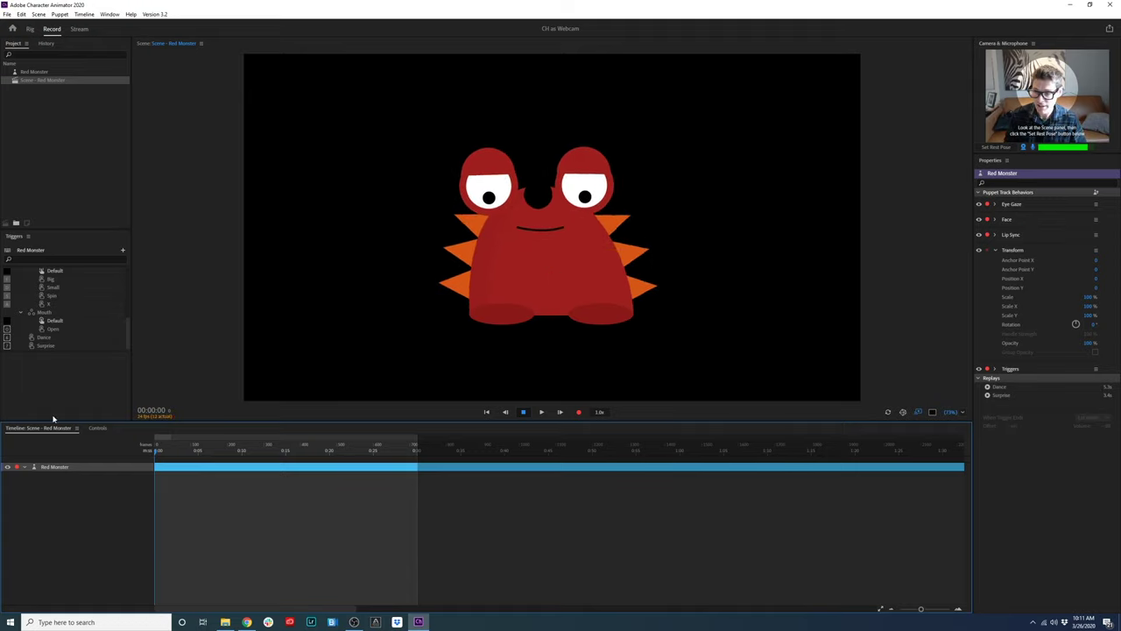
# - Select the Red Monster track and set its rest pose for webcam face tracking
pyautogui.click(54, 486)
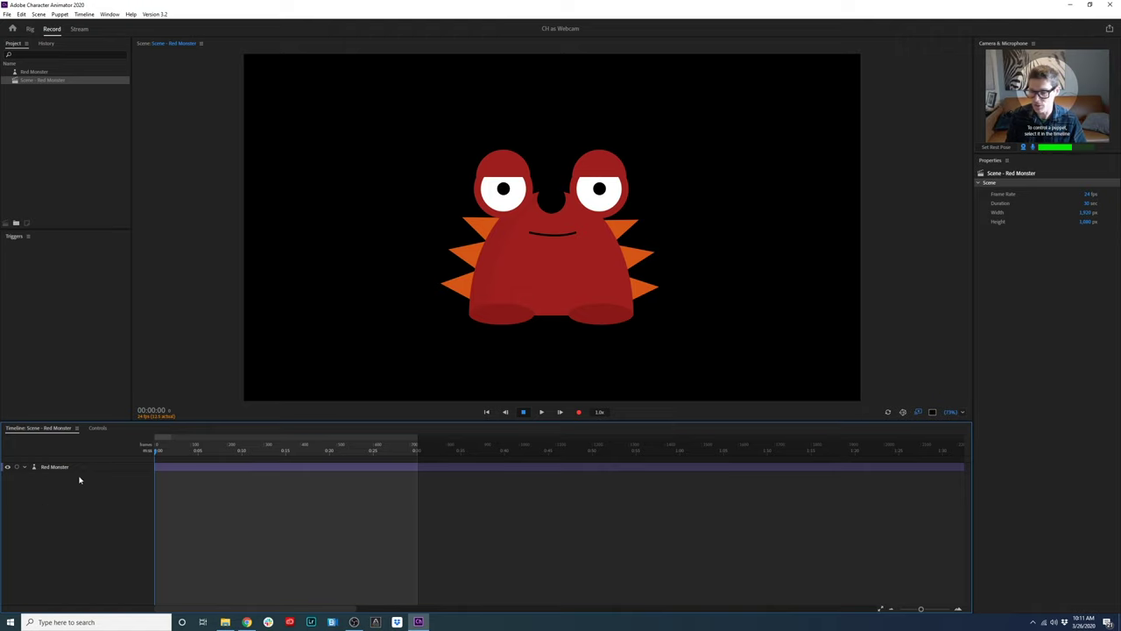
pyautogui.click(59, 467)
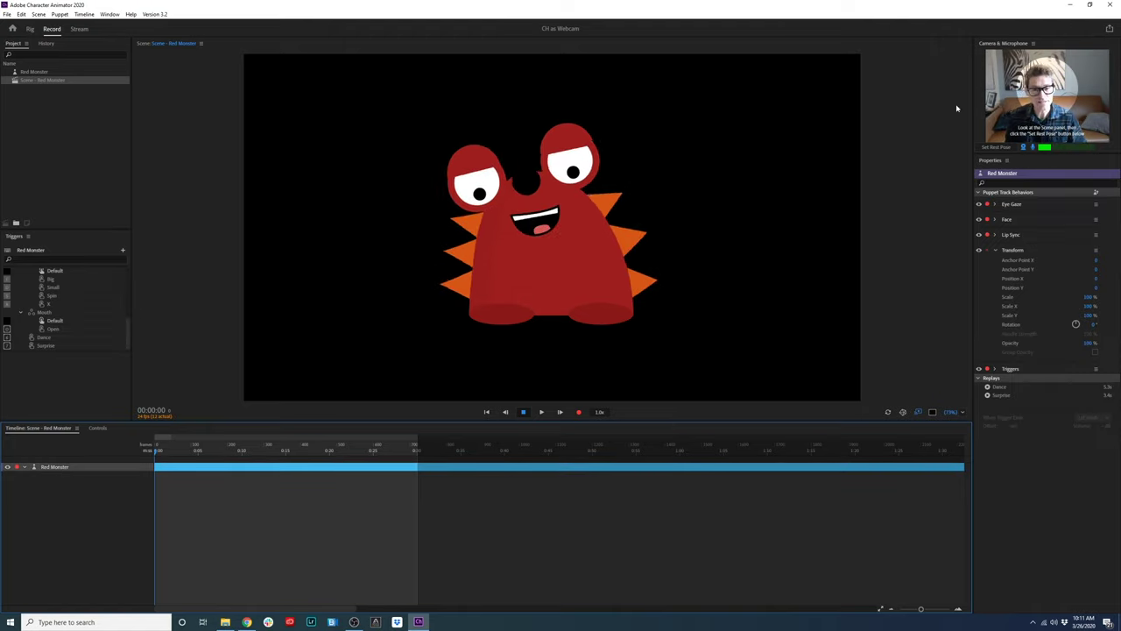
pyautogui.click(998, 149)
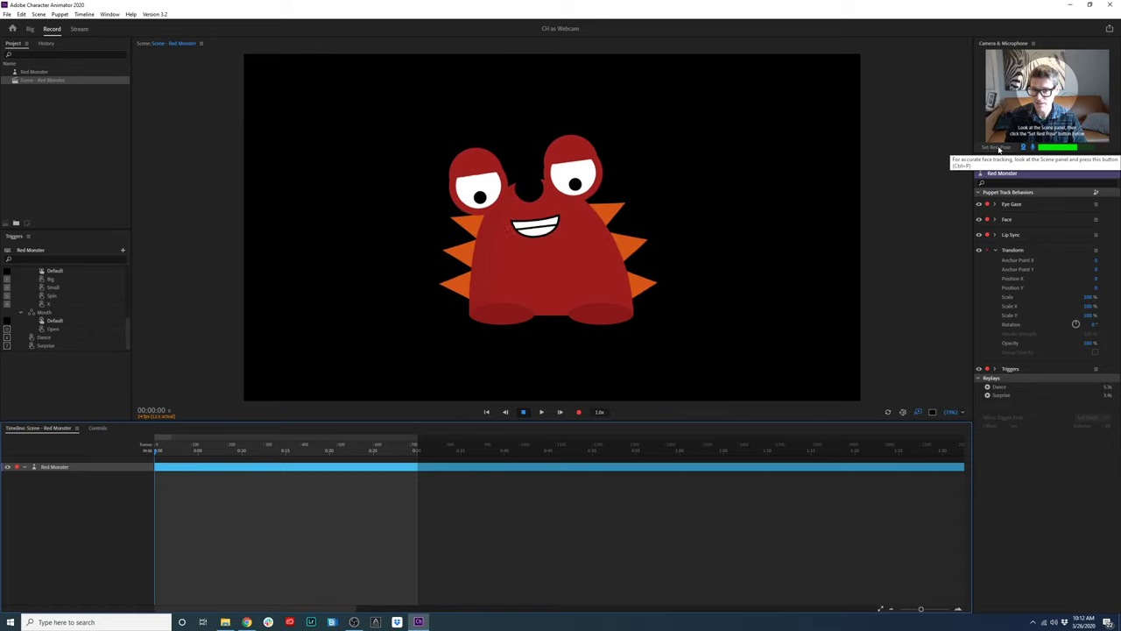
pyautogui.click(999, 149)
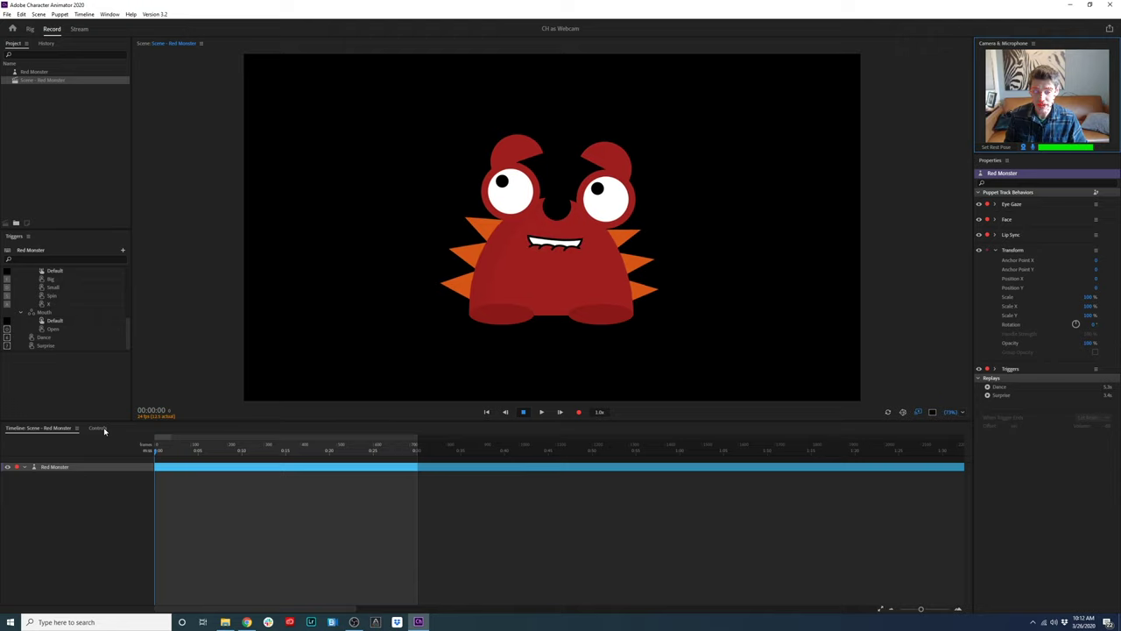
# - Fire the Red Monster's lightbulb trigger from the Controls panel, then return to the Timeline
pyautogui.click(97, 428)
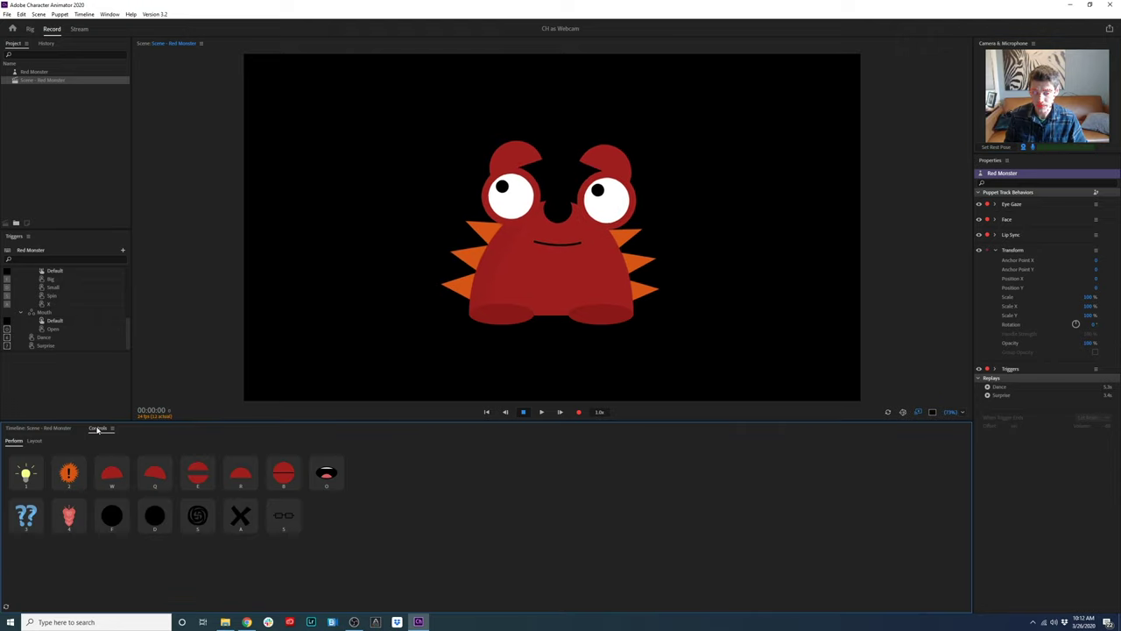
pyautogui.click(26, 475)
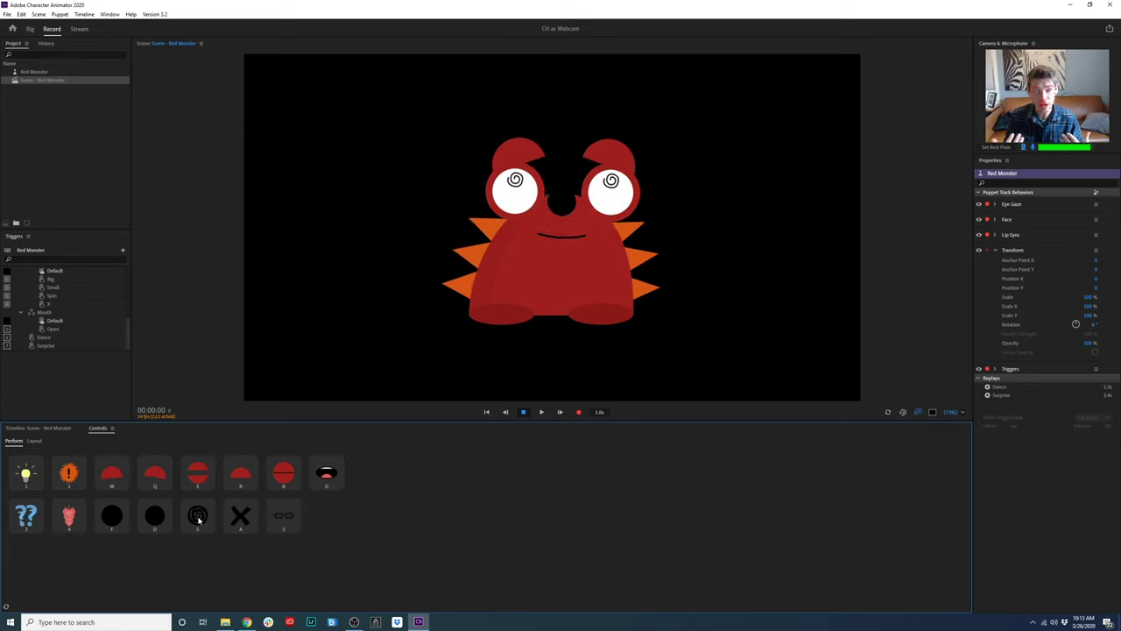
pyautogui.click(44, 429)
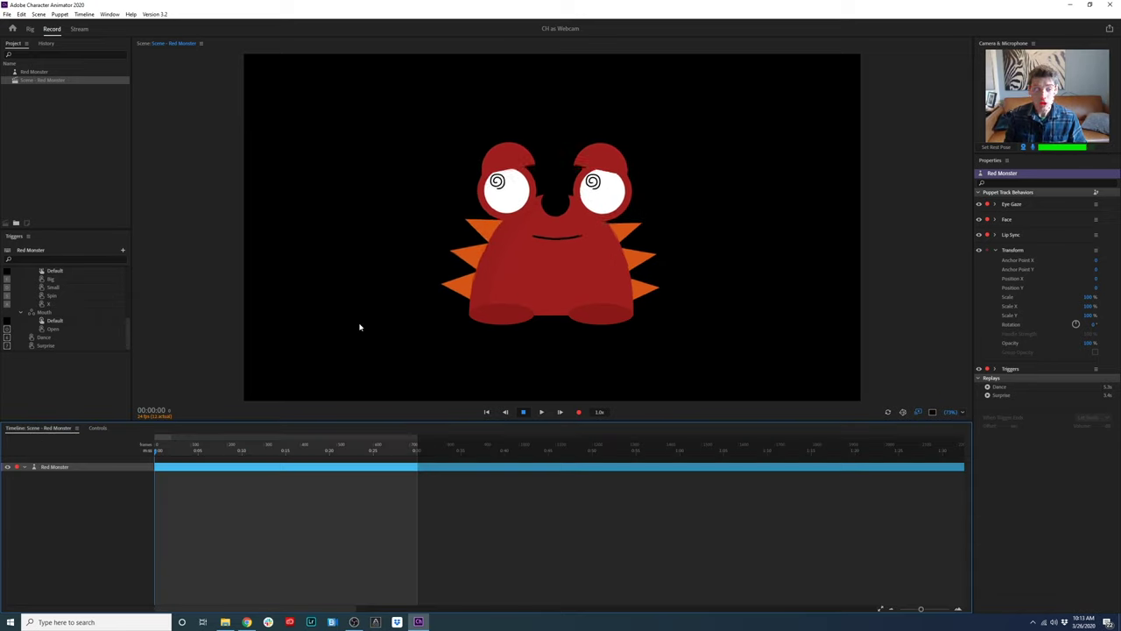
pyautogui.click(98, 428)
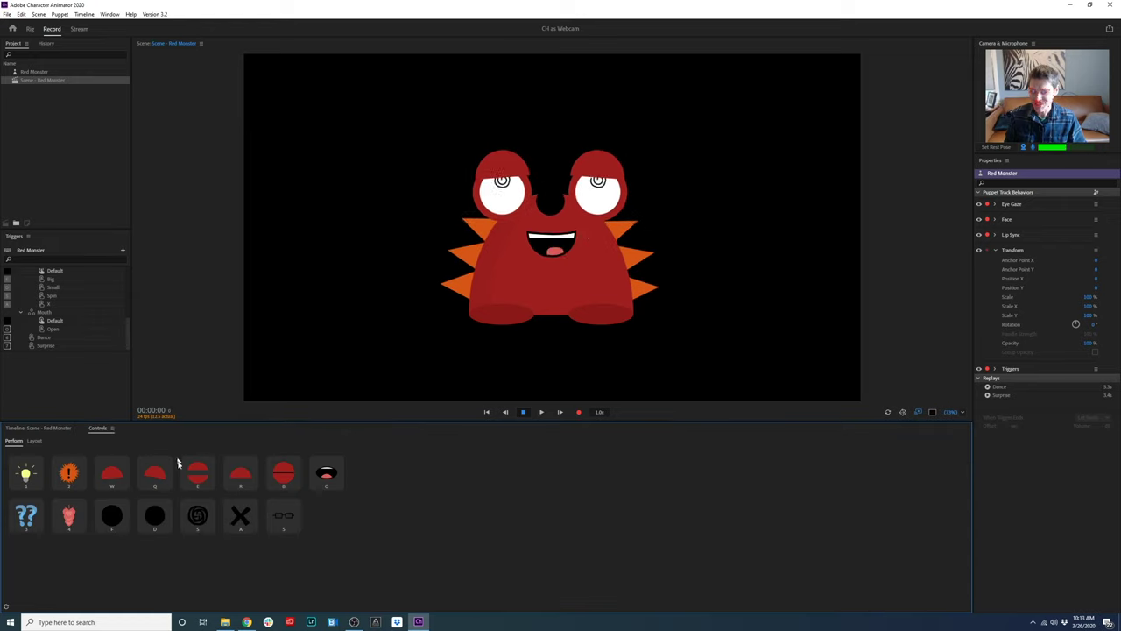
pyautogui.click(35, 429)
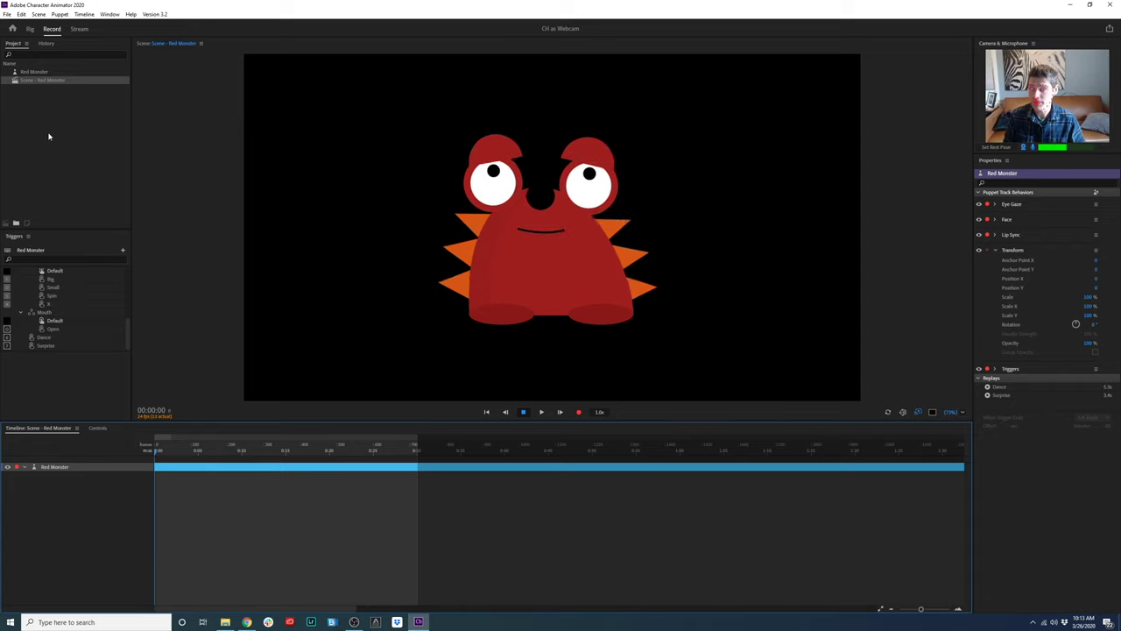
# - Import the photo 2020-03-25_15-07-46 and drag it into the Red Monster scene as a track
pyautogui.click(49, 88)
pyautogui.click(9, 14)
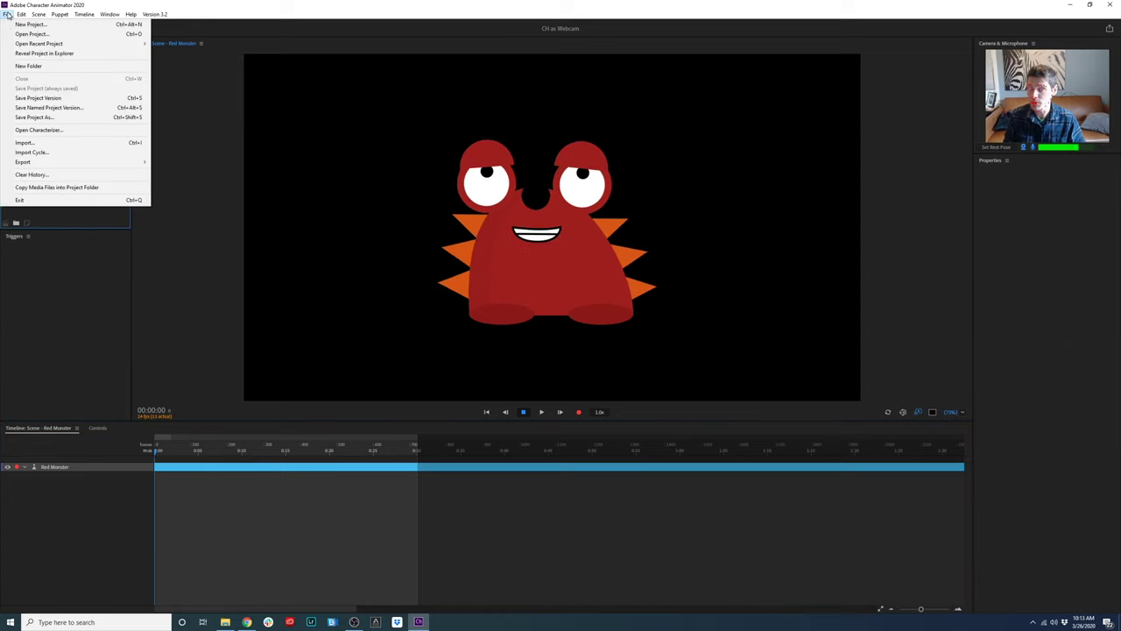
pyautogui.click(38, 142)
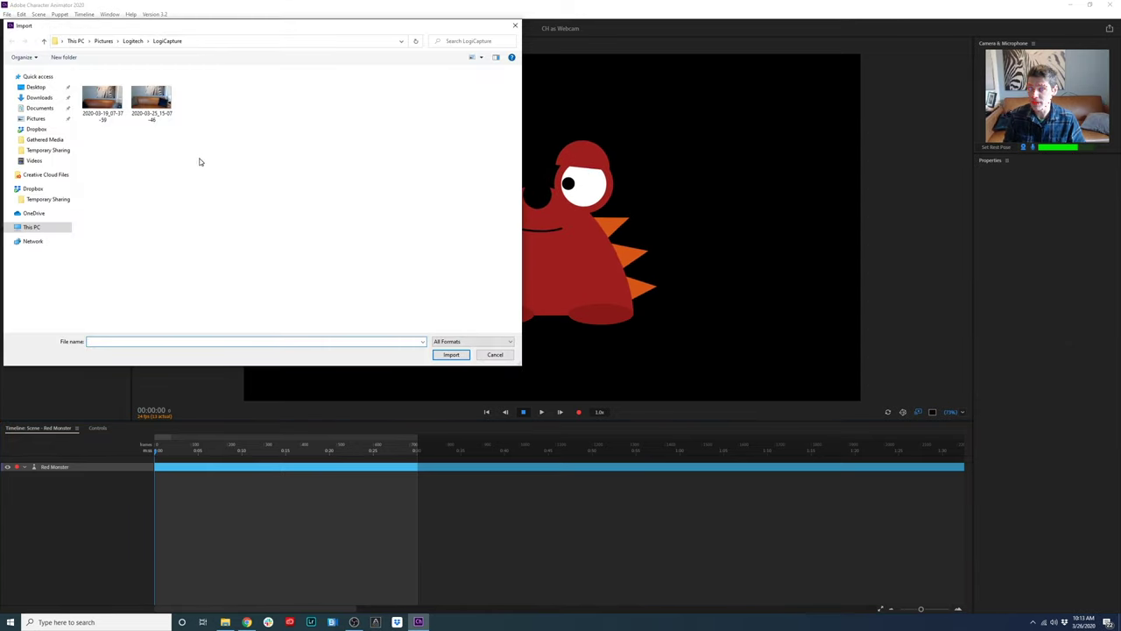
pyautogui.click(152, 100)
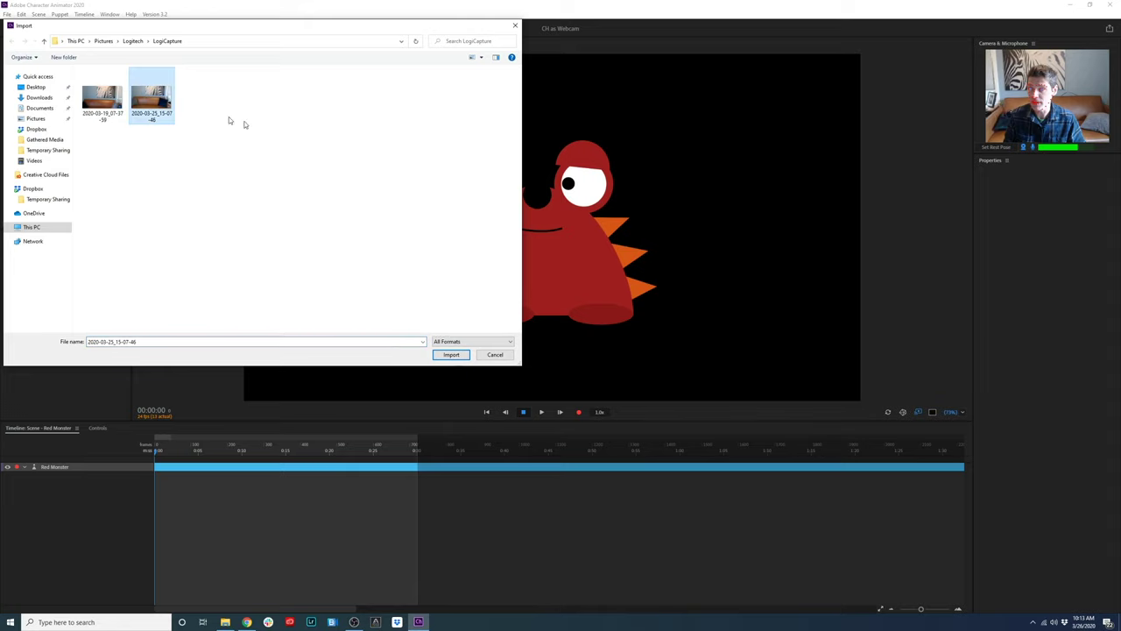
pyautogui.click(451, 355)
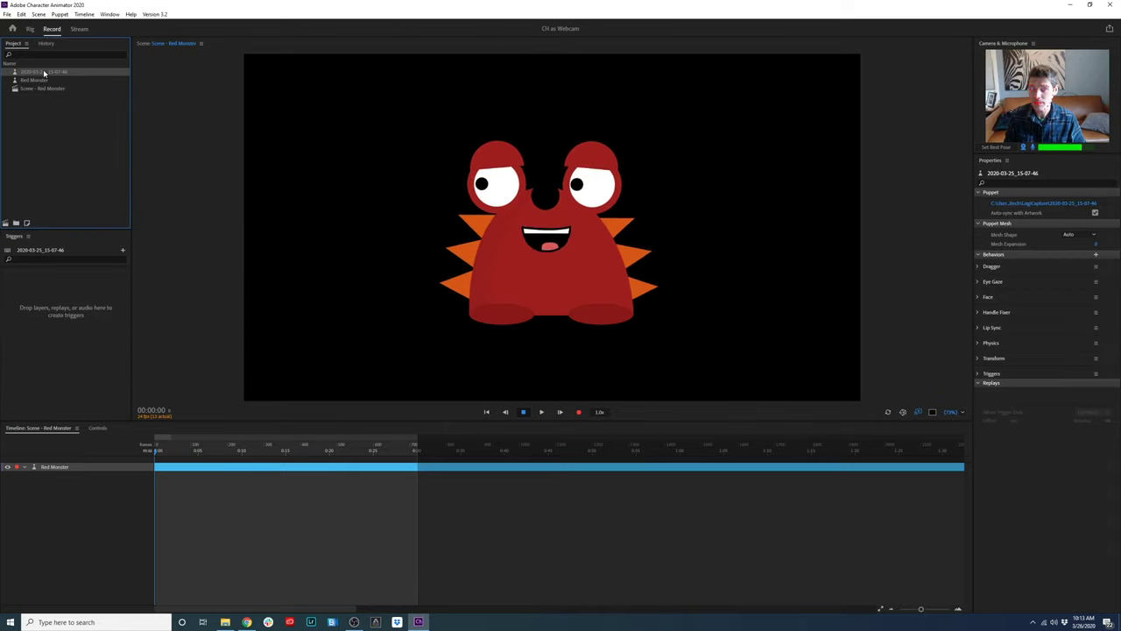
pyautogui.moveTo(70, 511); pyautogui.dragTo(69, 508)
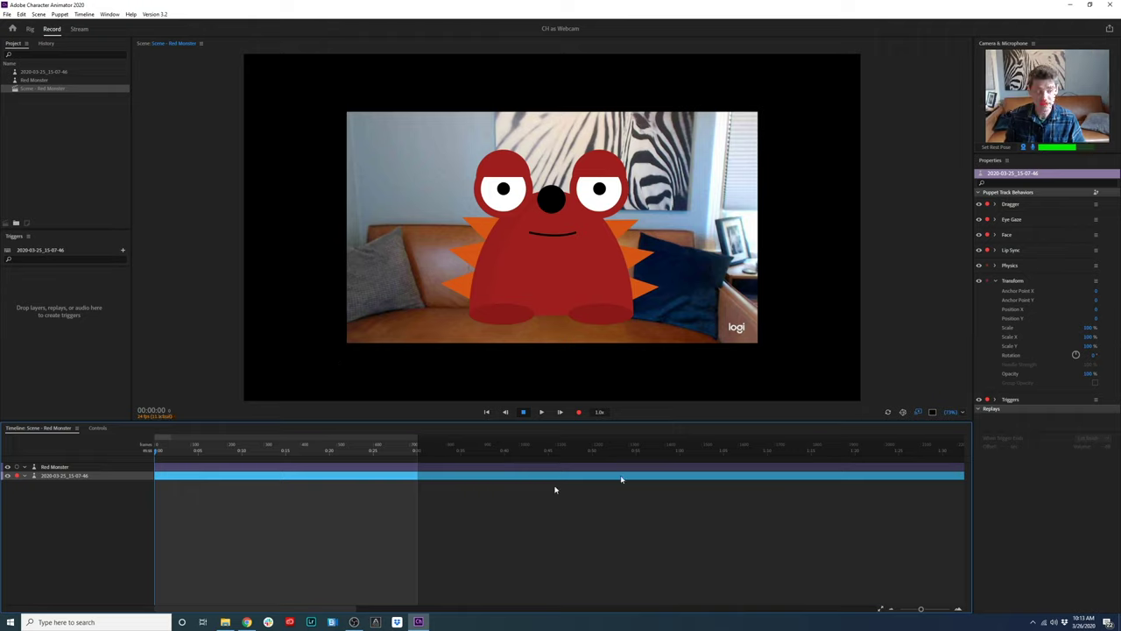
# - Scale the couch photo to about 116%, then reposition Red Monster and scale it to 123%
pyautogui.moveTo(1091, 330); pyautogui.dragTo(1089, 300)
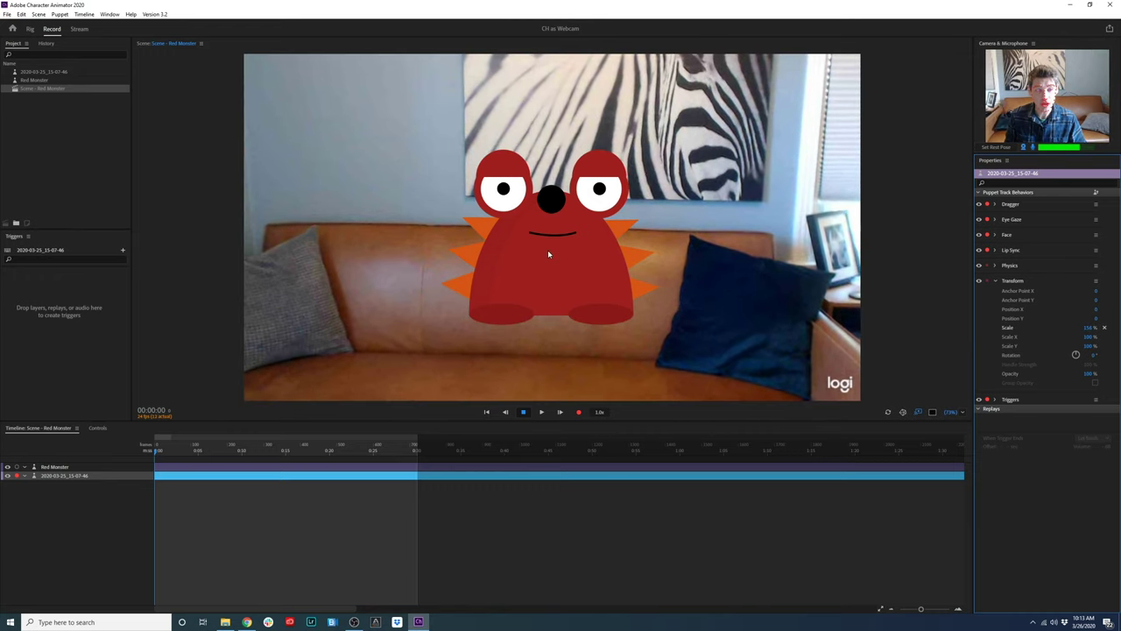
pyautogui.click(61, 468)
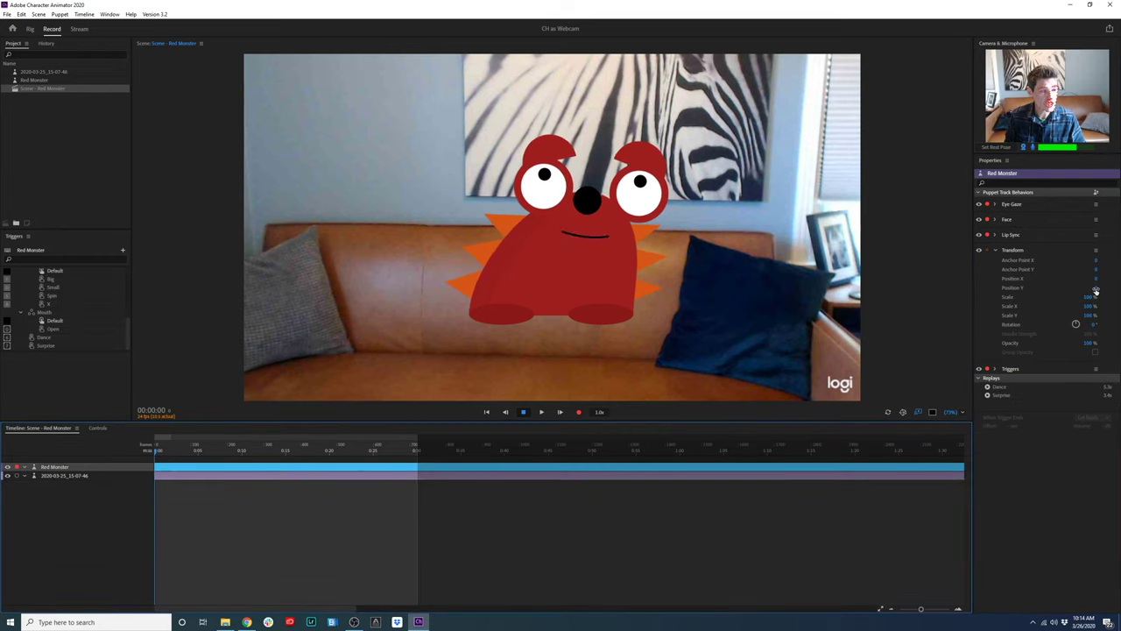
pyautogui.moveTo(1093, 287); pyautogui.dragTo(1095, 220)
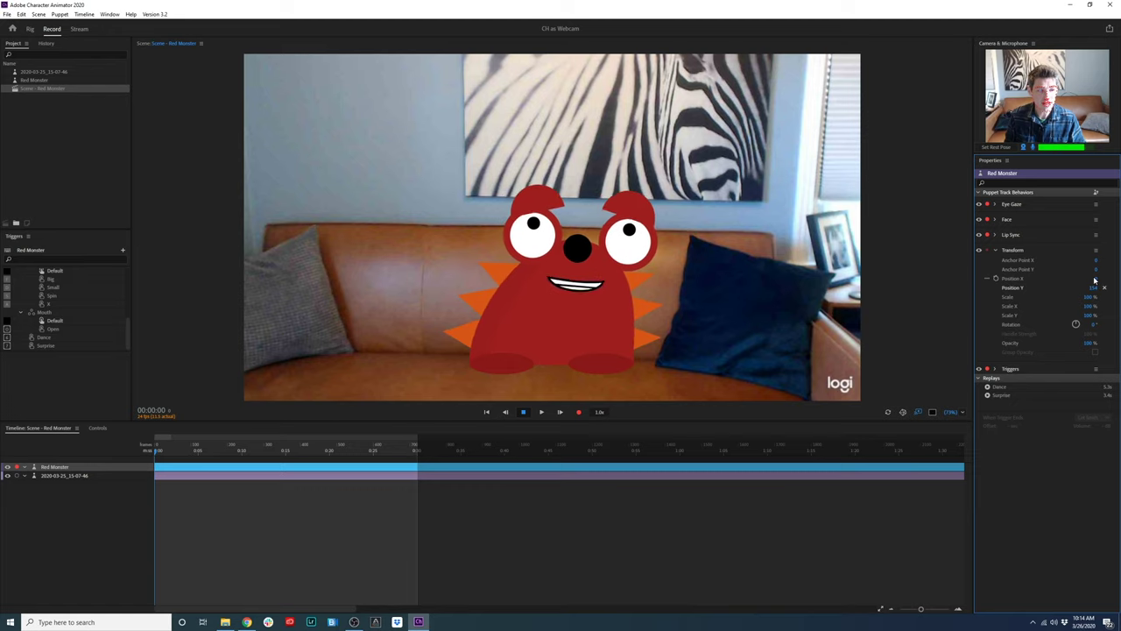
pyautogui.moveTo(1094, 278)
pyautogui.mouseDown()
pyautogui.moveTo(1079, 280)
pyautogui.moveTo(1089, 287)
pyautogui.mouseUp()
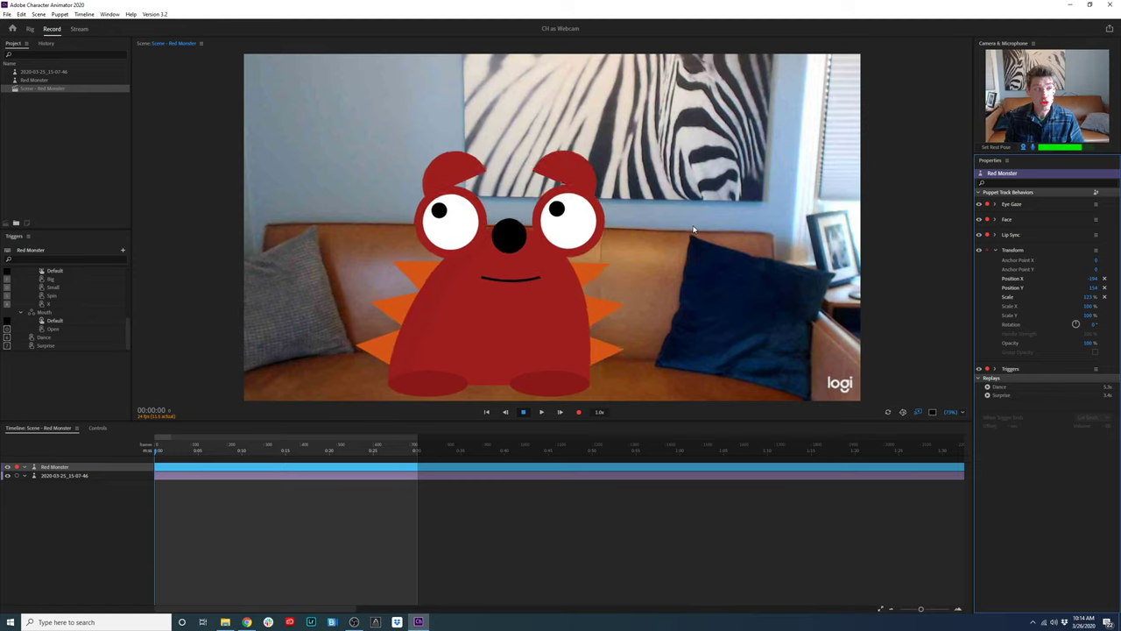
# - Confirm Live Output preferences have Enable Mercury Transmit and NDI output checked
pyautogui.click(20, 14)
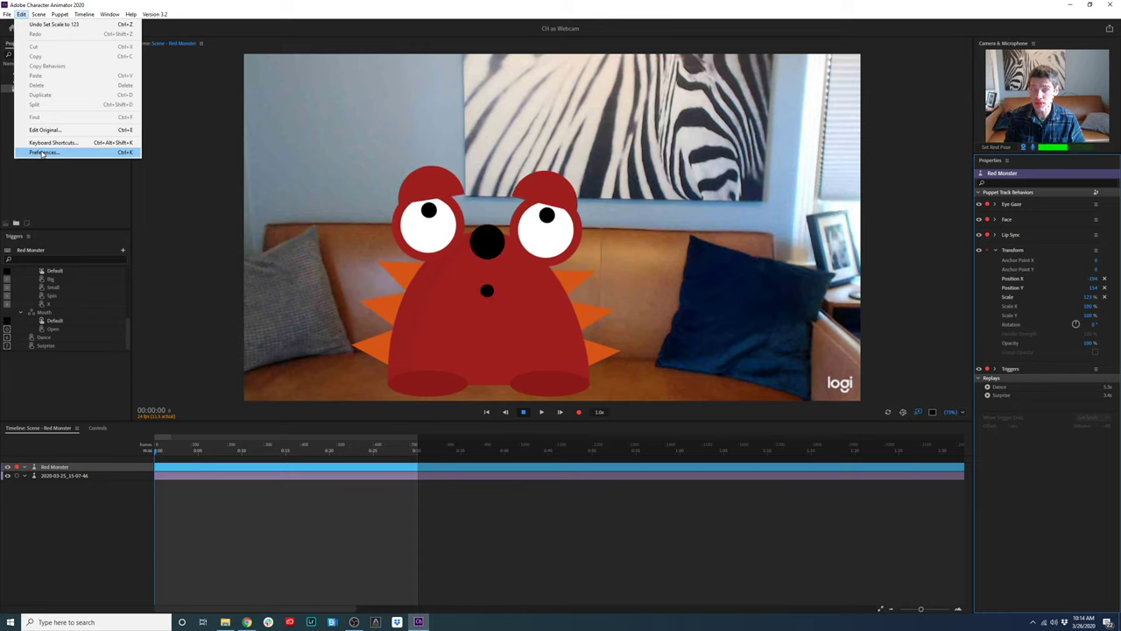
pyautogui.click(41, 153)
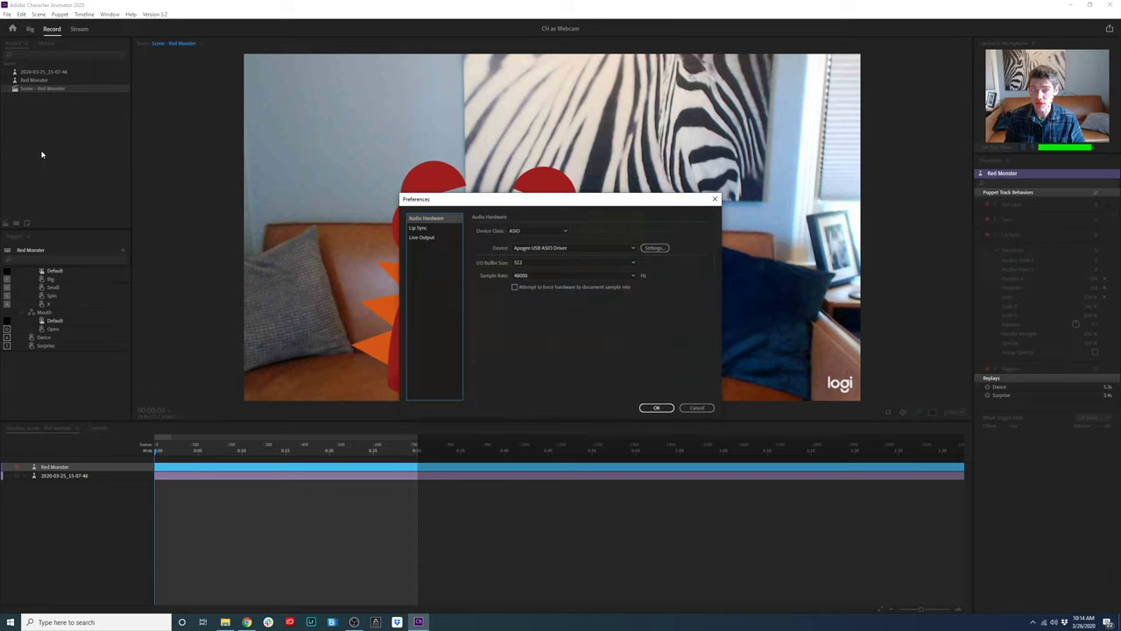
pyautogui.click(424, 238)
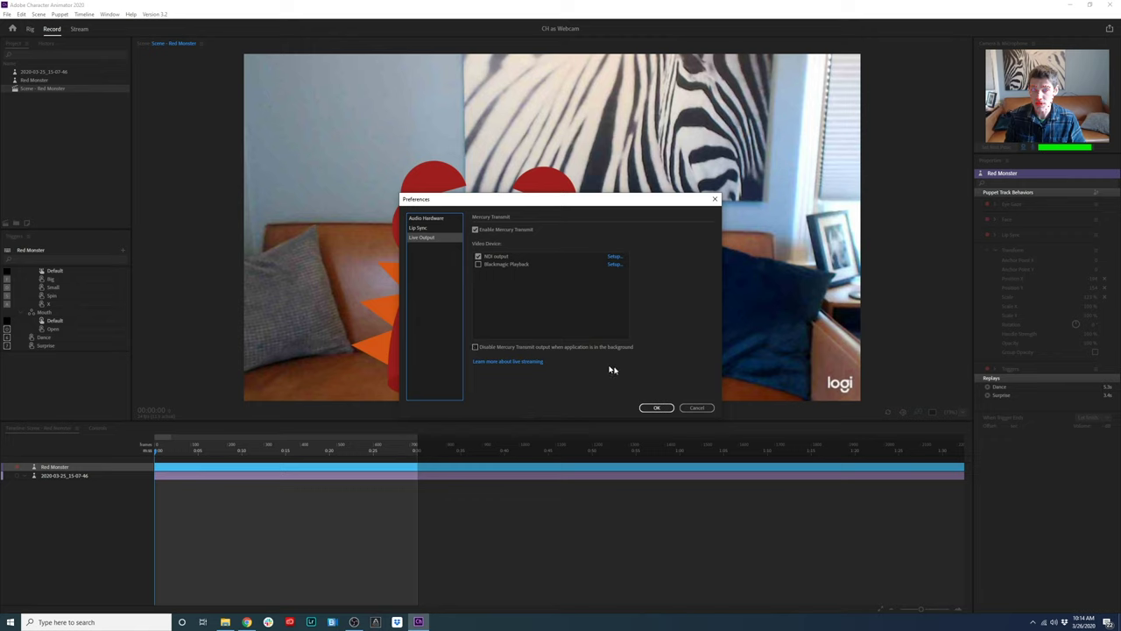
pyautogui.click(659, 408)
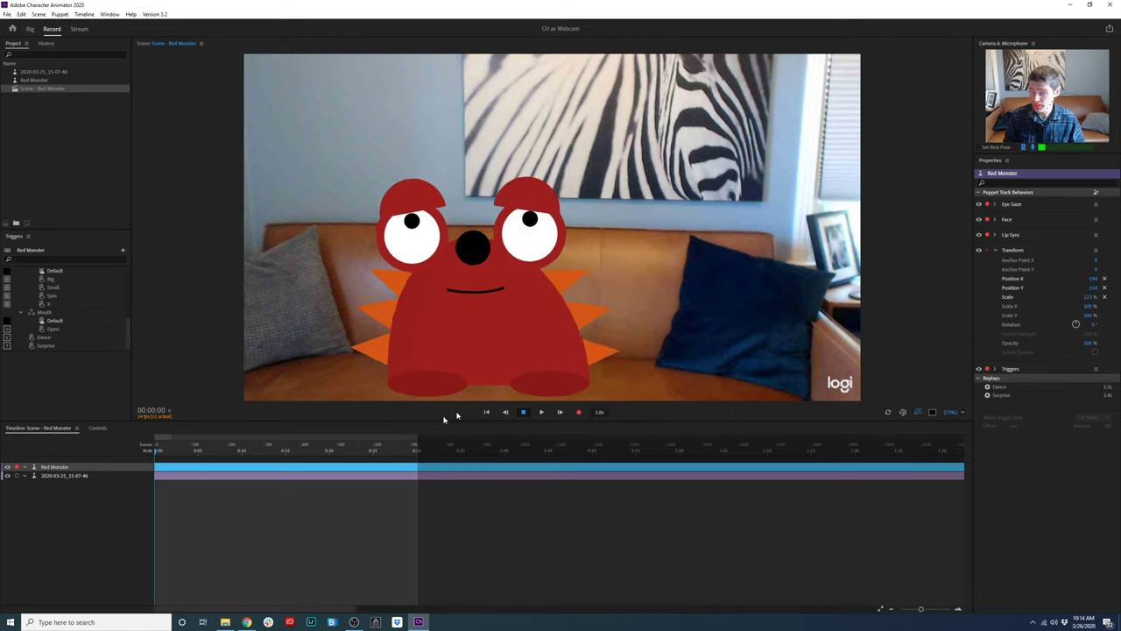
# - Search 'virtu' in the taskbar and launch the NDI Virtual Input app
pyautogui.click(89, 623)
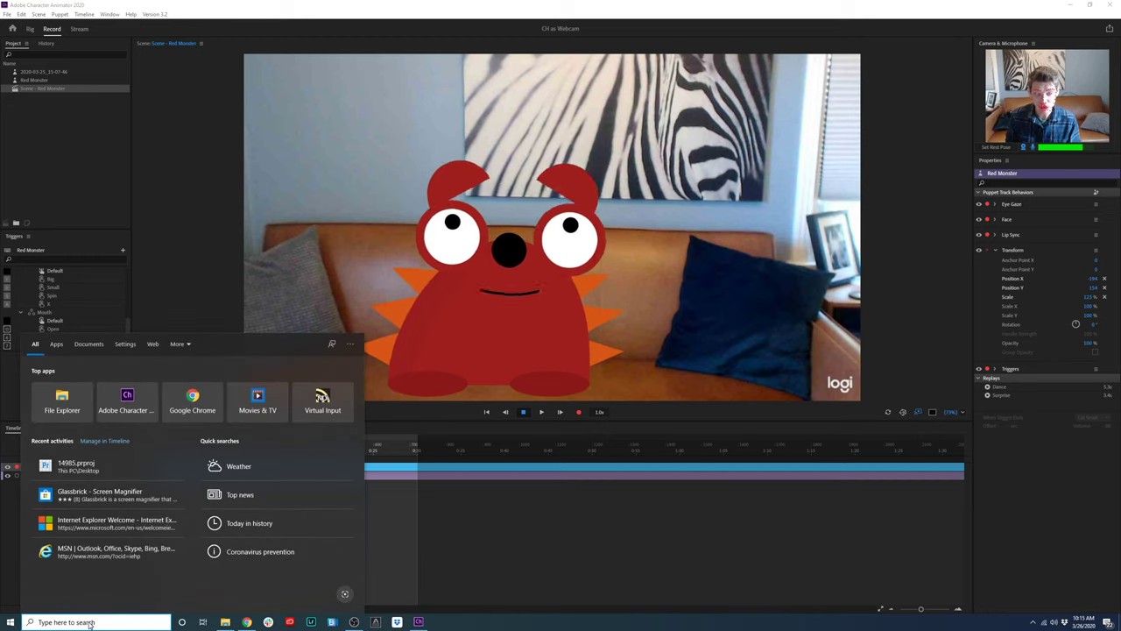
pyautogui.write('virtual')
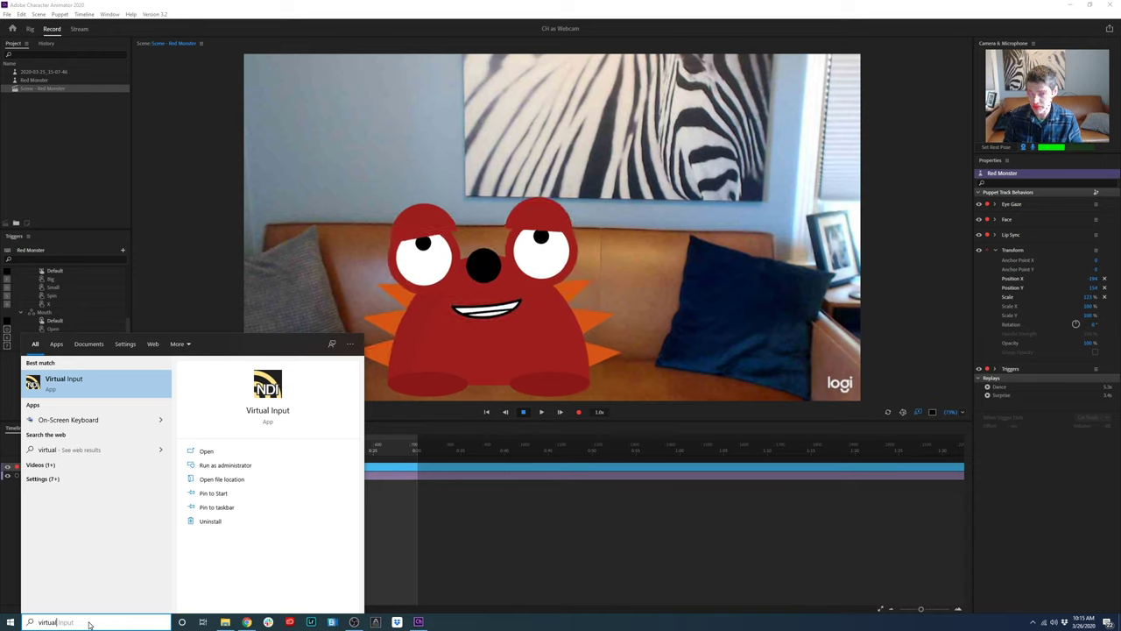
pyautogui.click(68, 384)
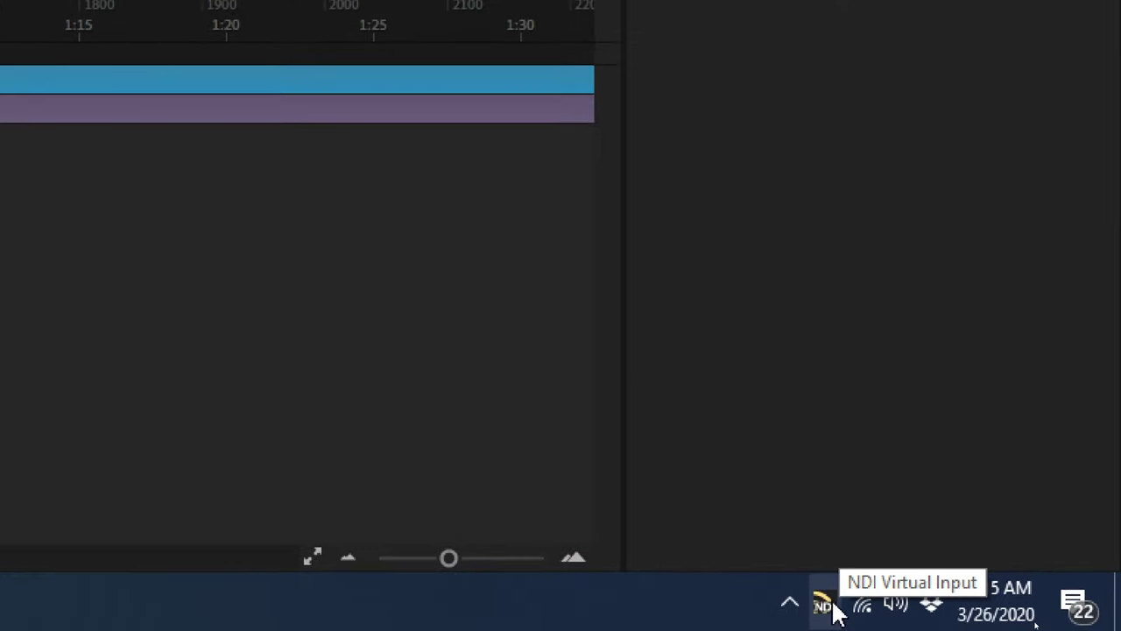
# - Set NDI Virtual Input's source to Adobe Character Animator on the local computer
pyautogui.rightClick(827, 606)
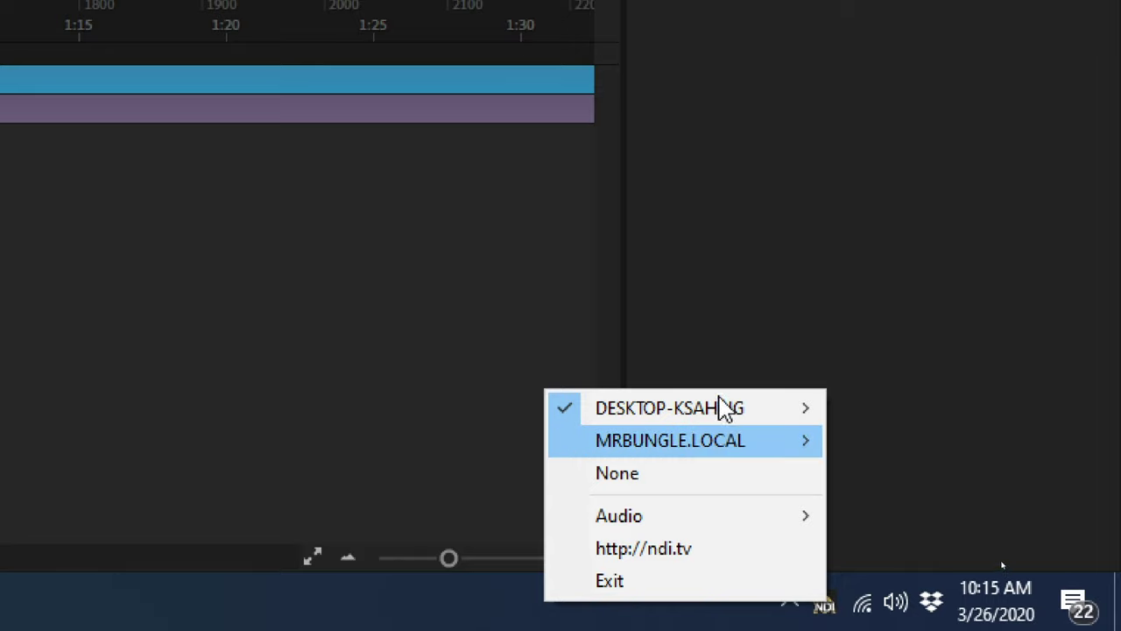
pyautogui.moveTo(743, 449)
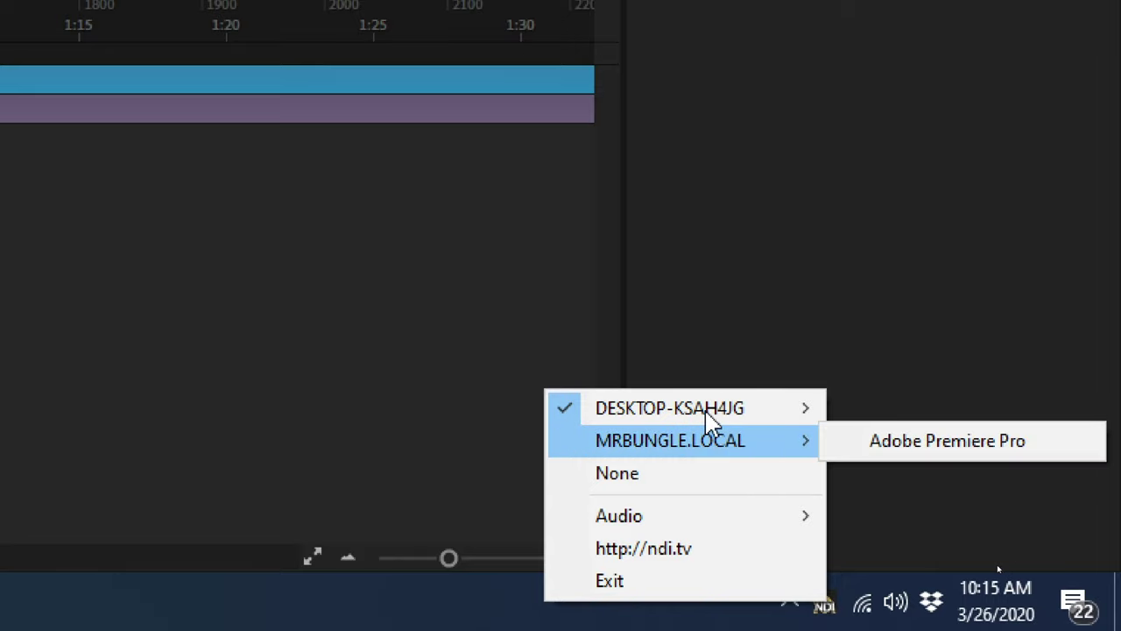
pyautogui.click(718, 410)
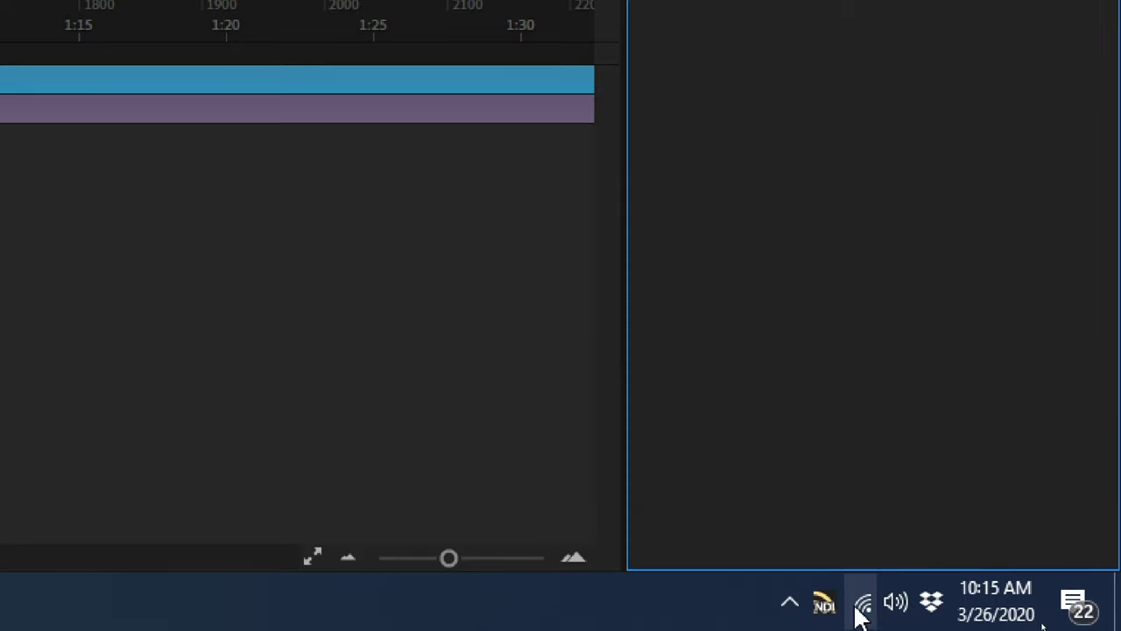
pyautogui.rightClick(829, 605)
pyautogui.moveTo(766, 423)
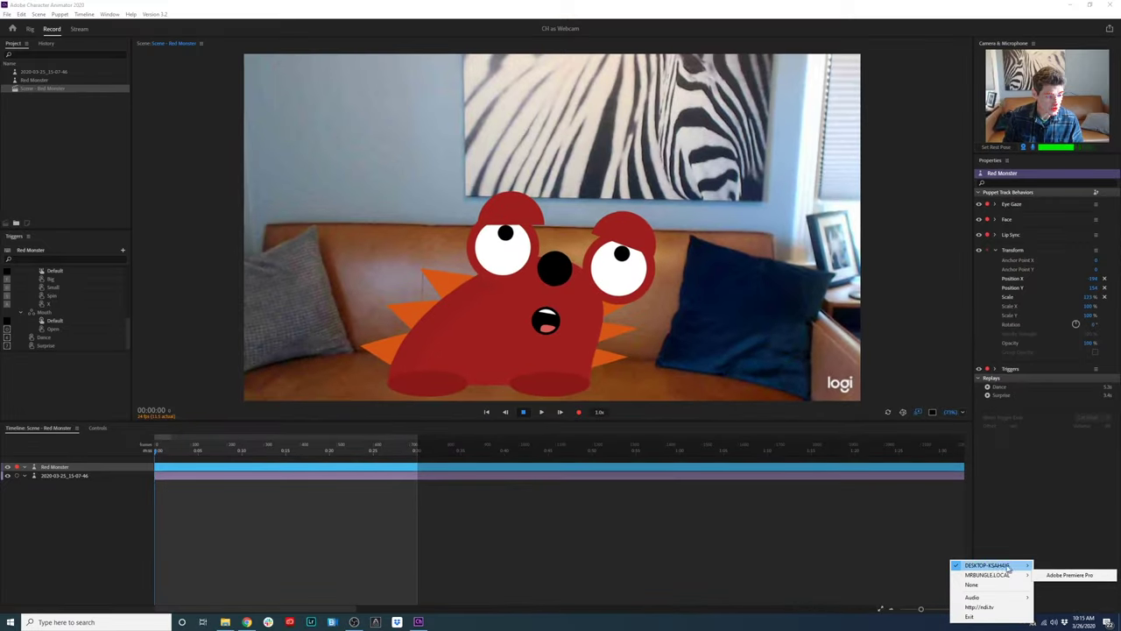
pyautogui.moveTo(688, 422)
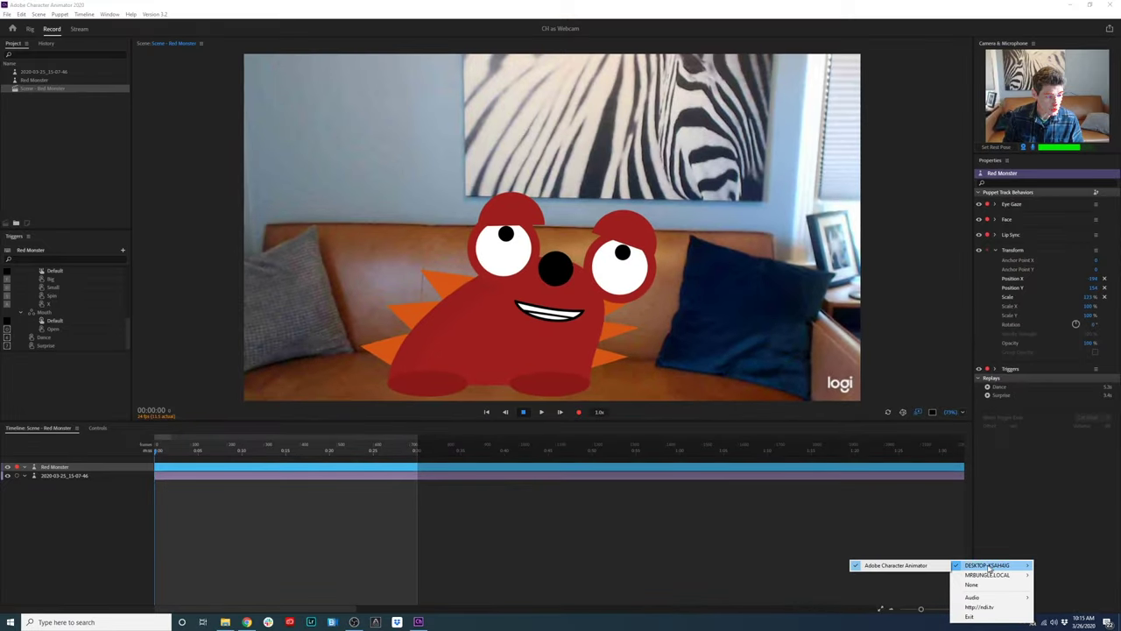
pyautogui.click(899, 566)
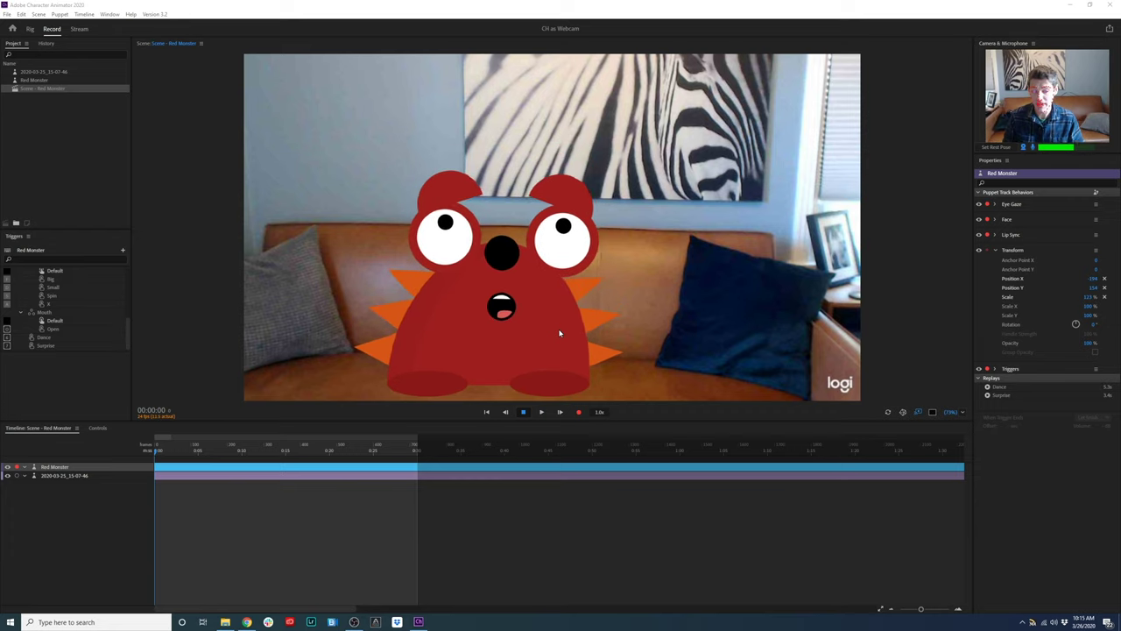
# - Host a new meeting from Chrome's My Meetings - Zoom page and open it in the Zoom app
pyautogui.click(247, 622)
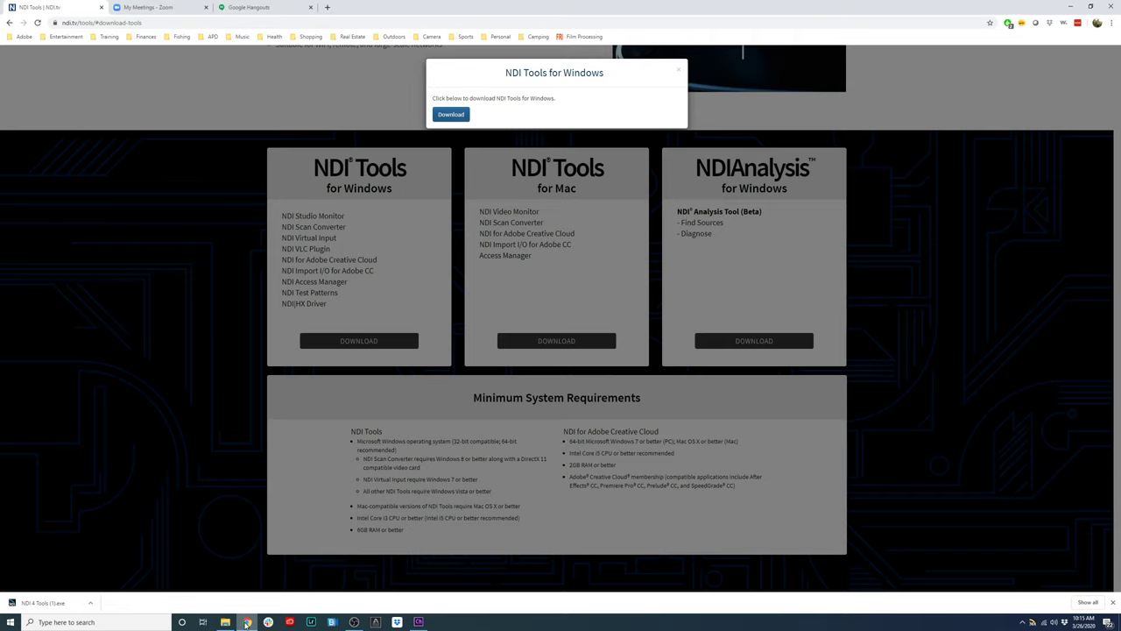
pyautogui.click(172, 9)
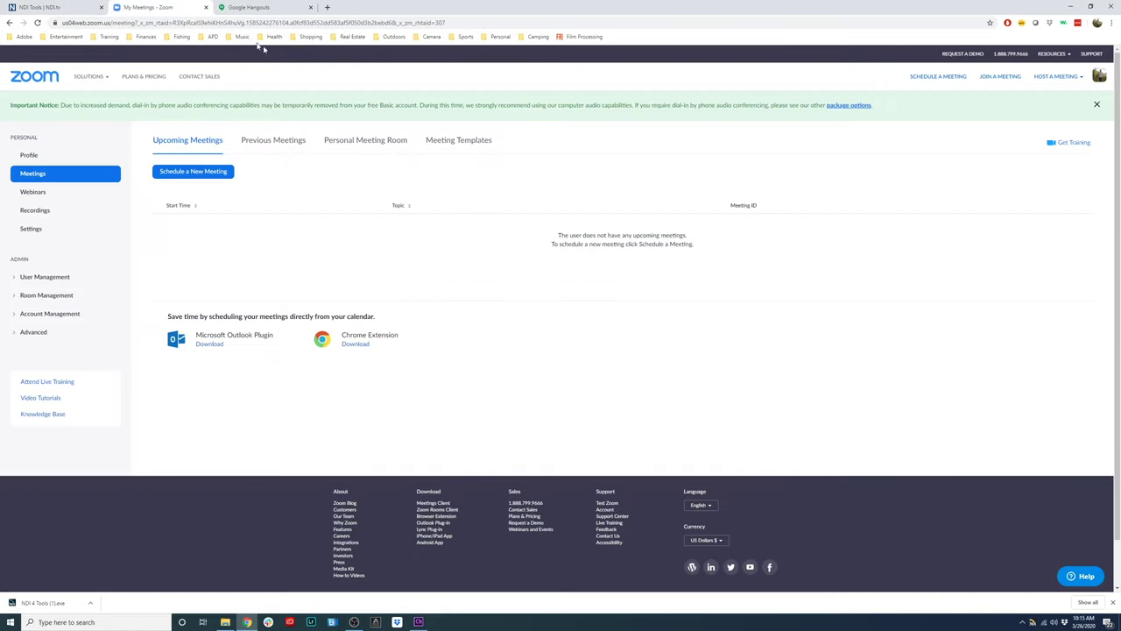
pyautogui.click(1062, 77)
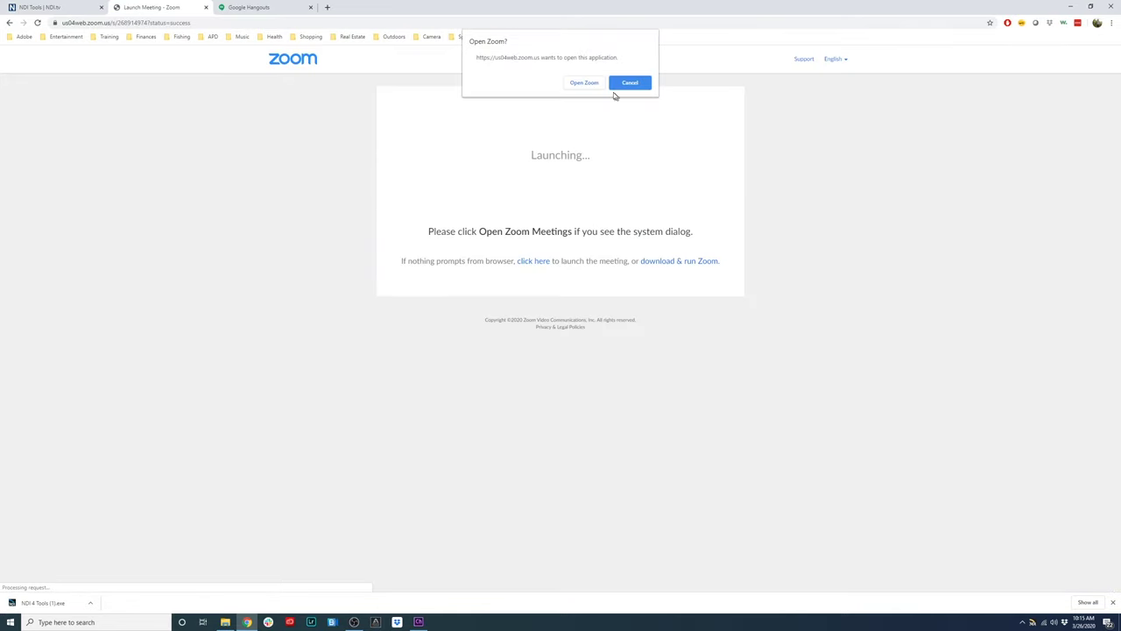
pyautogui.click(584, 82)
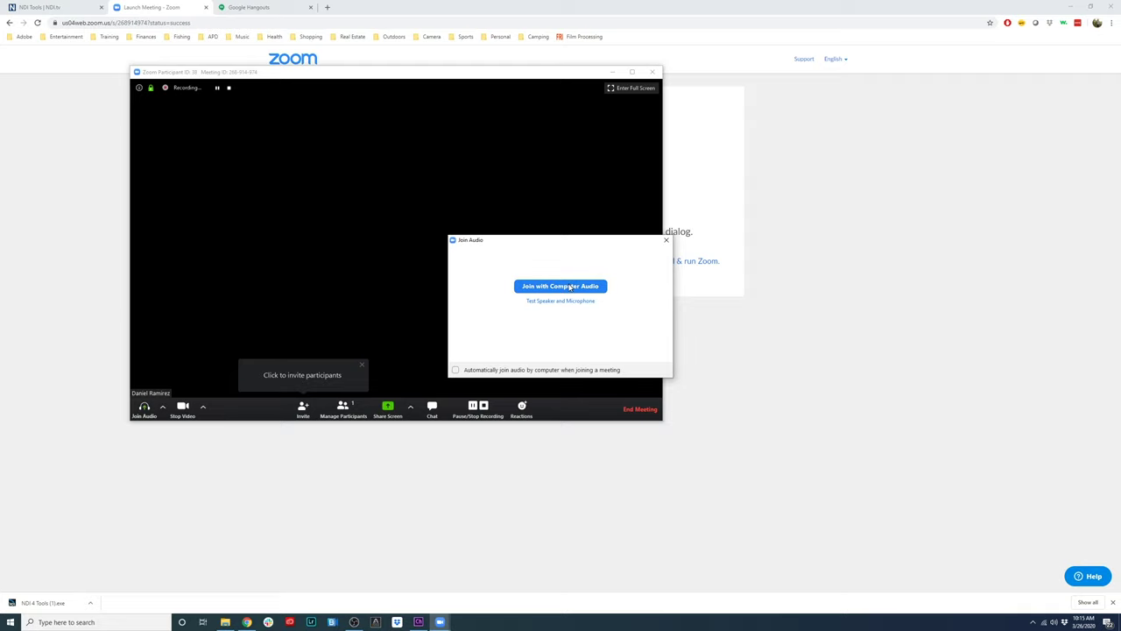
# - Join the meeting's audio using Join with Computer Audio
pyautogui.click(569, 287)
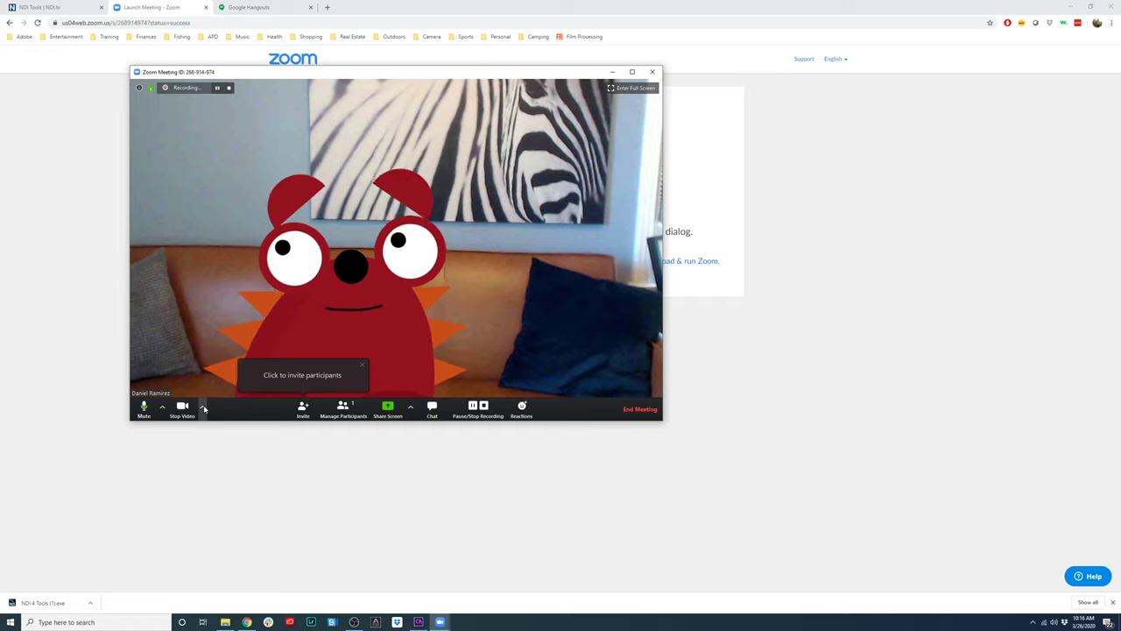
# - Switch the Zoom camera to c922 Pro Stream Webcam, then back to NewTek NDI Video
pyautogui.click(204, 407)
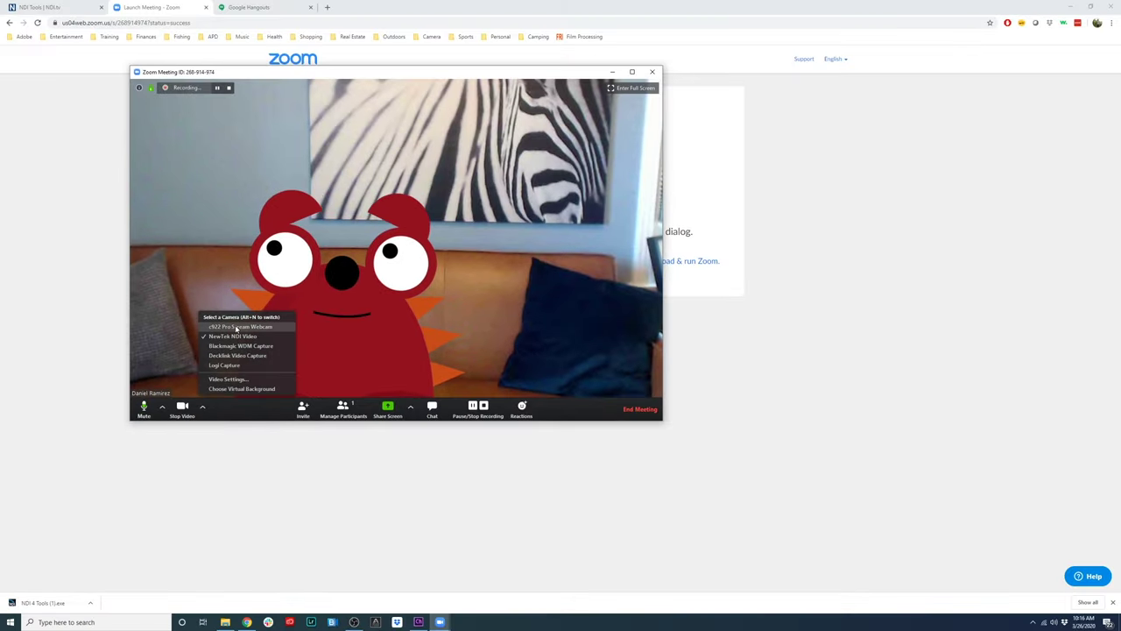
pyautogui.click(237, 326)
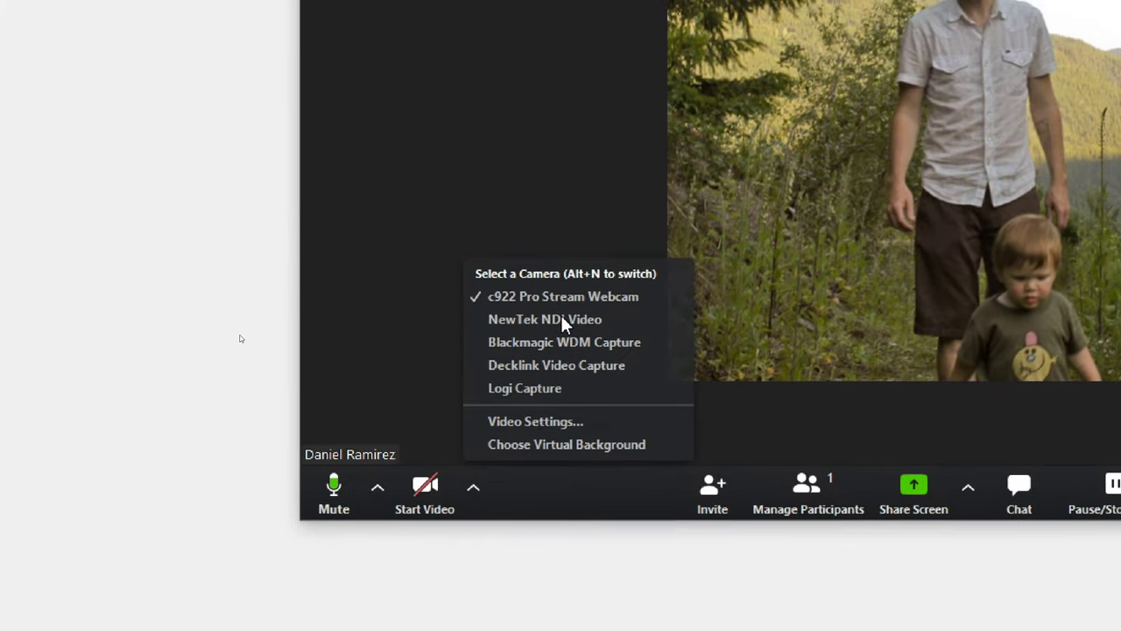
pyautogui.click(563, 321)
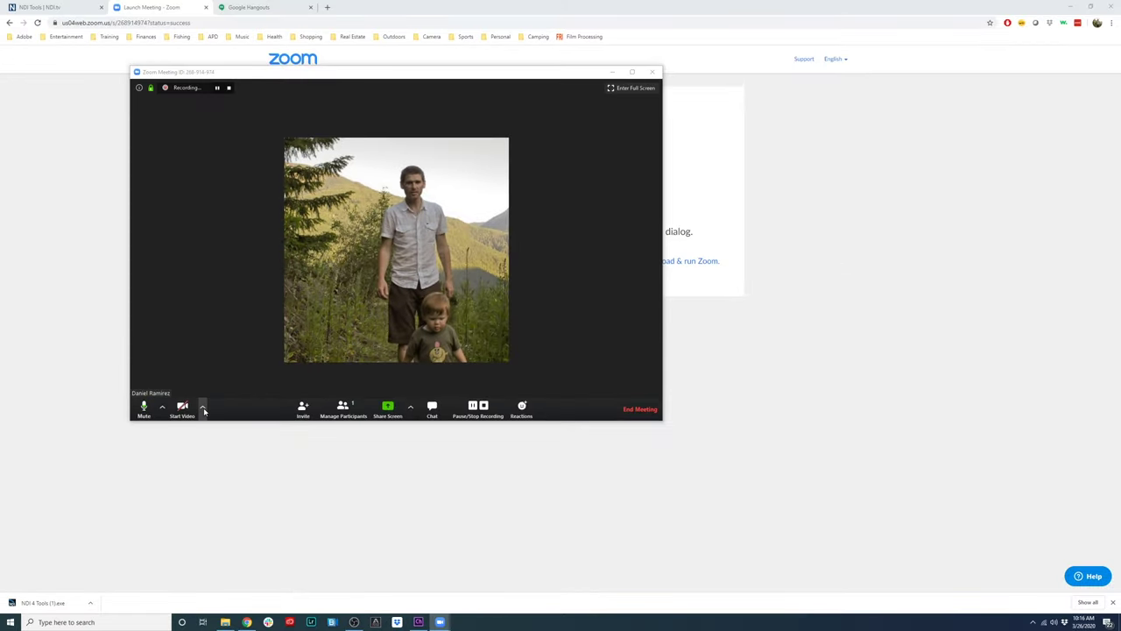
pyautogui.click(204, 408)
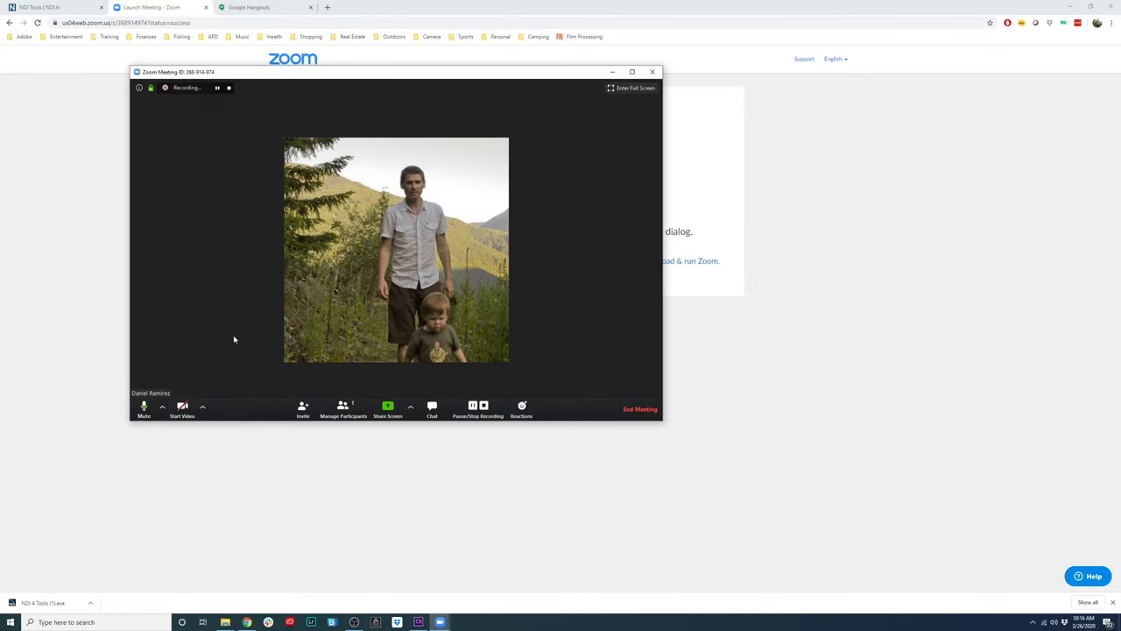
# - Turn the meeting video back on, then end the meeting for everyone with Alt+Q
pyautogui.click(184, 410)
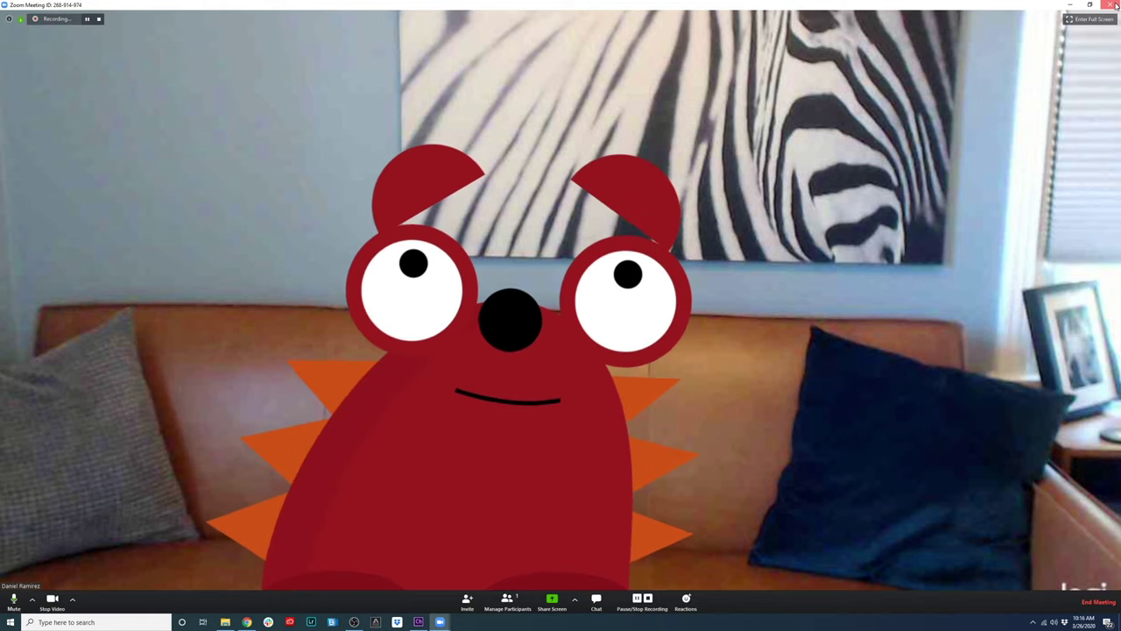
pyautogui.hotkey('alt', 'q')
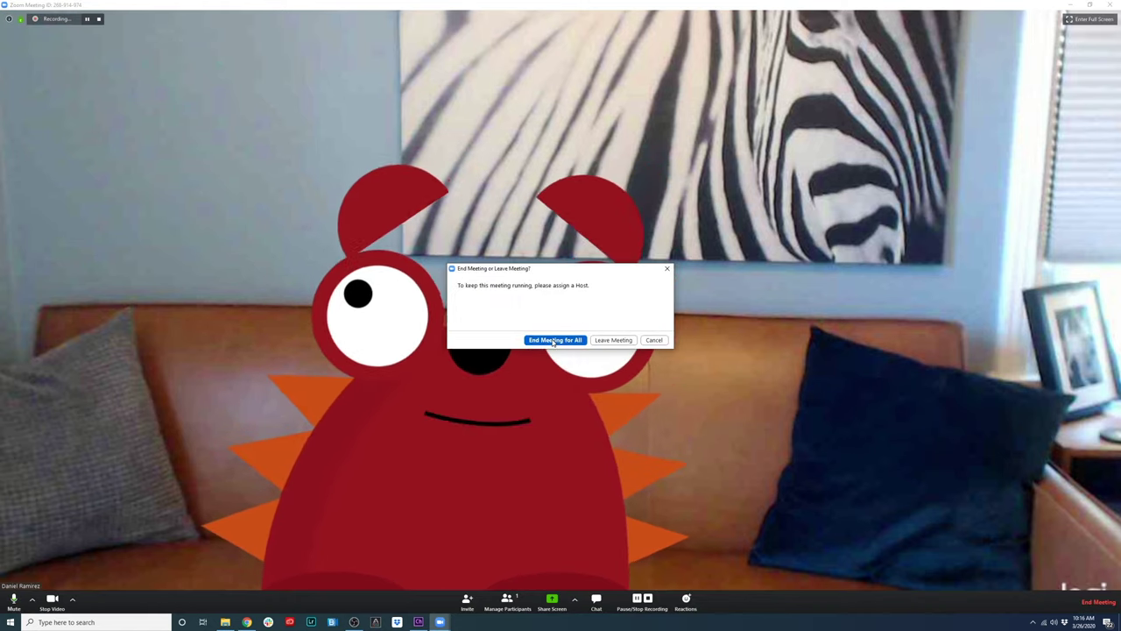
pyautogui.press('Return')
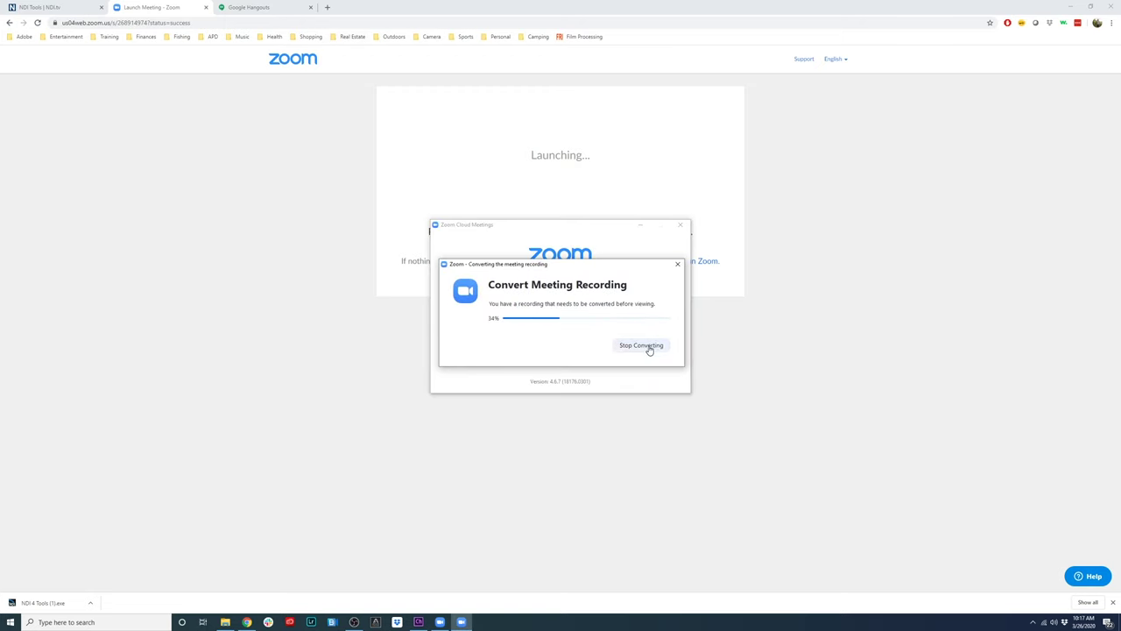
# - Cancel the recording conversion and start a maximized Google Hangouts video call
pyautogui.click(678, 264)
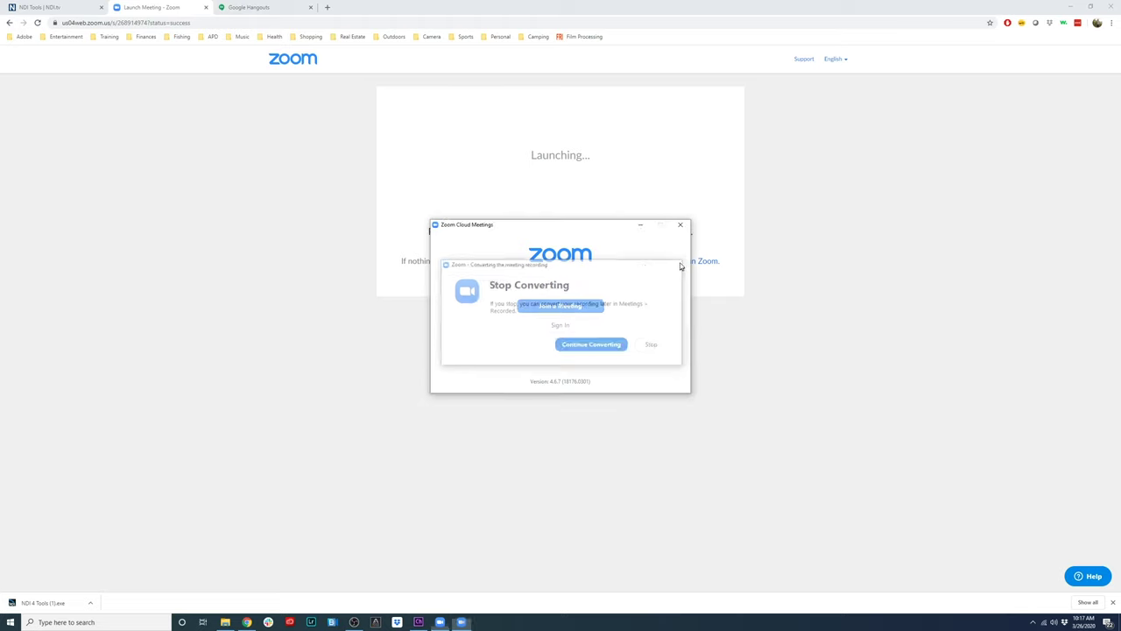
pyautogui.click(251, 8)
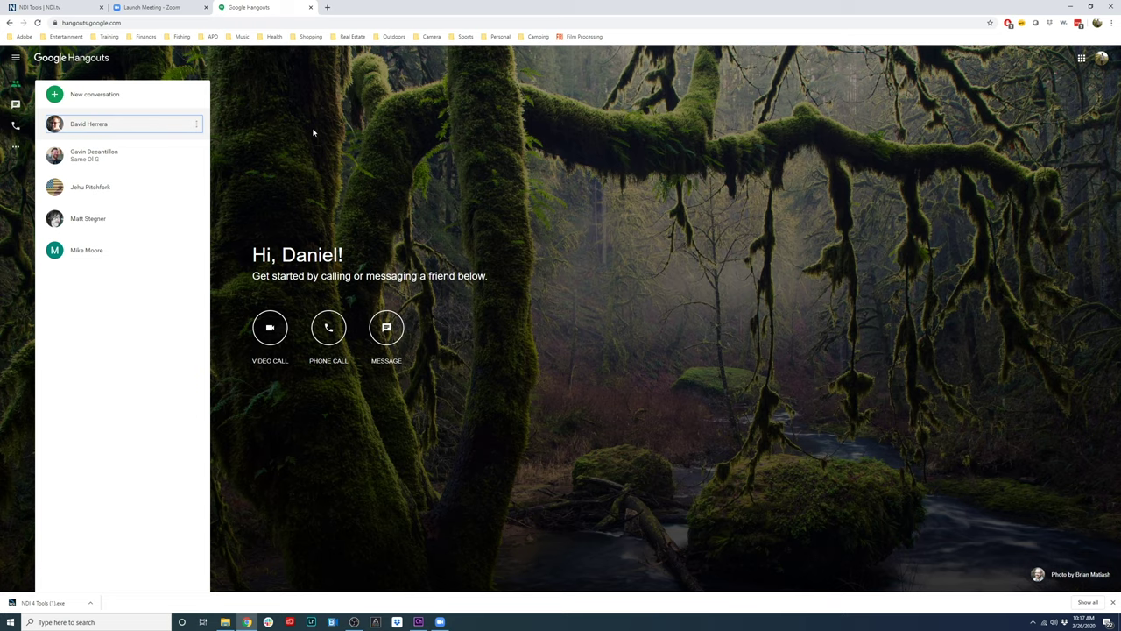
pyautogui.click(270, 329)
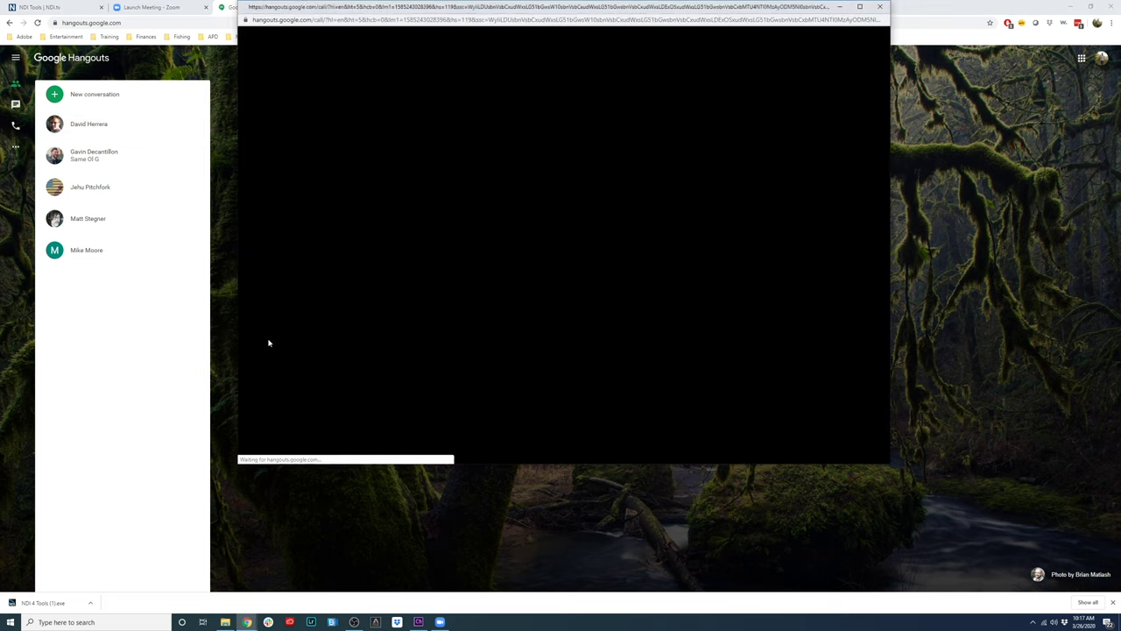
pyautogui.click(860, 7)
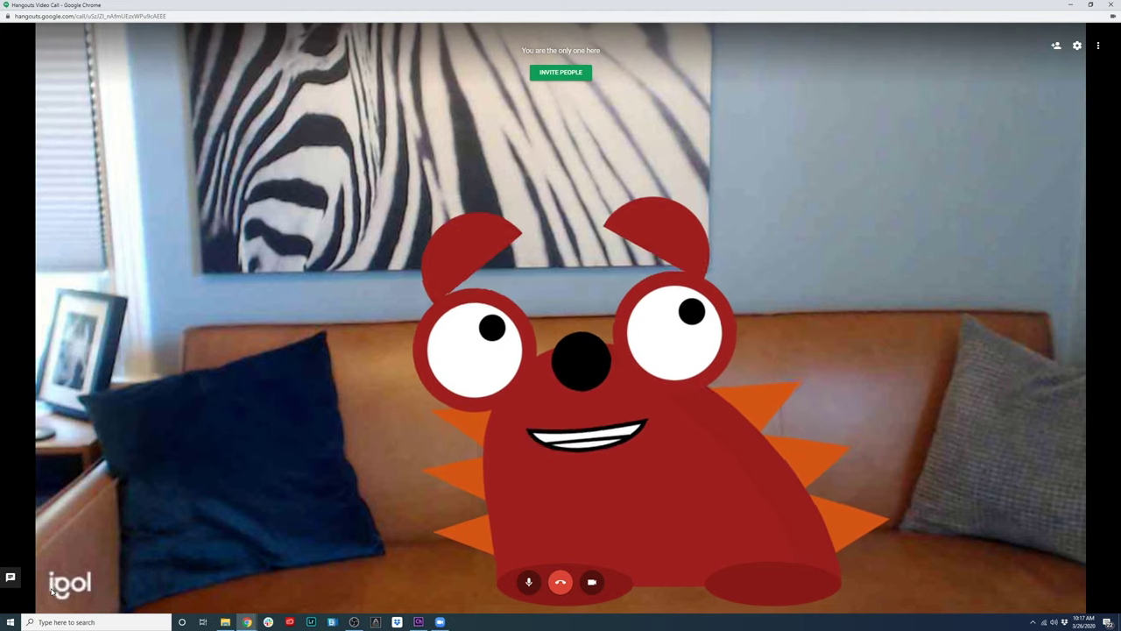
# - Uncheck Mirror Camera Input in Character Animator's Camera & Microphone panel menu
pyautogui.click(419, 621)
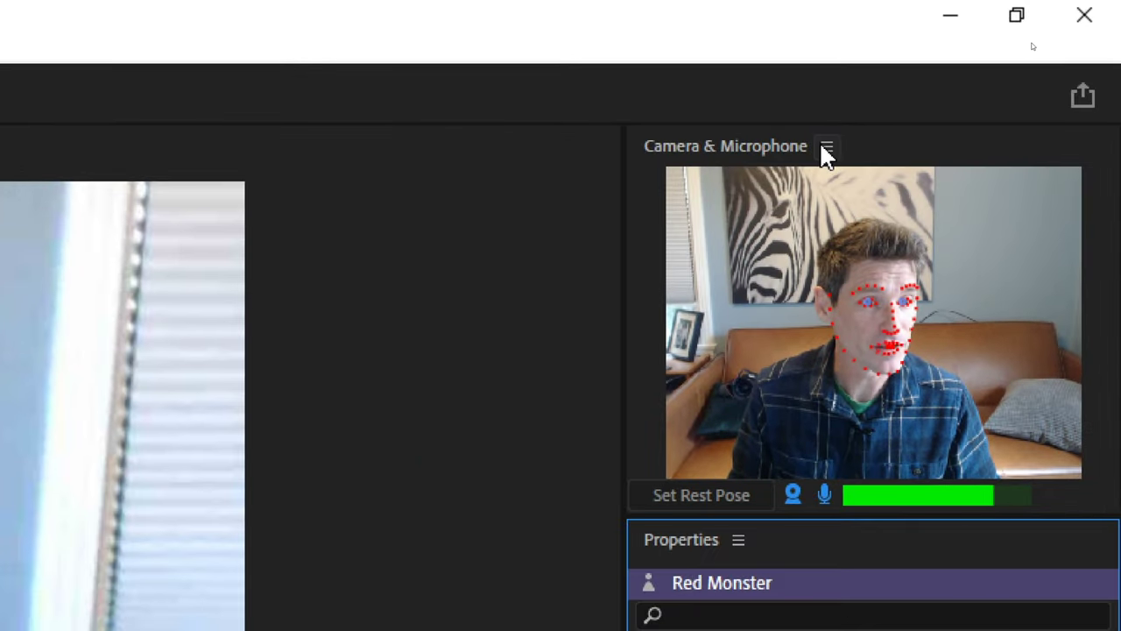
pyautogui.click(826, 147)
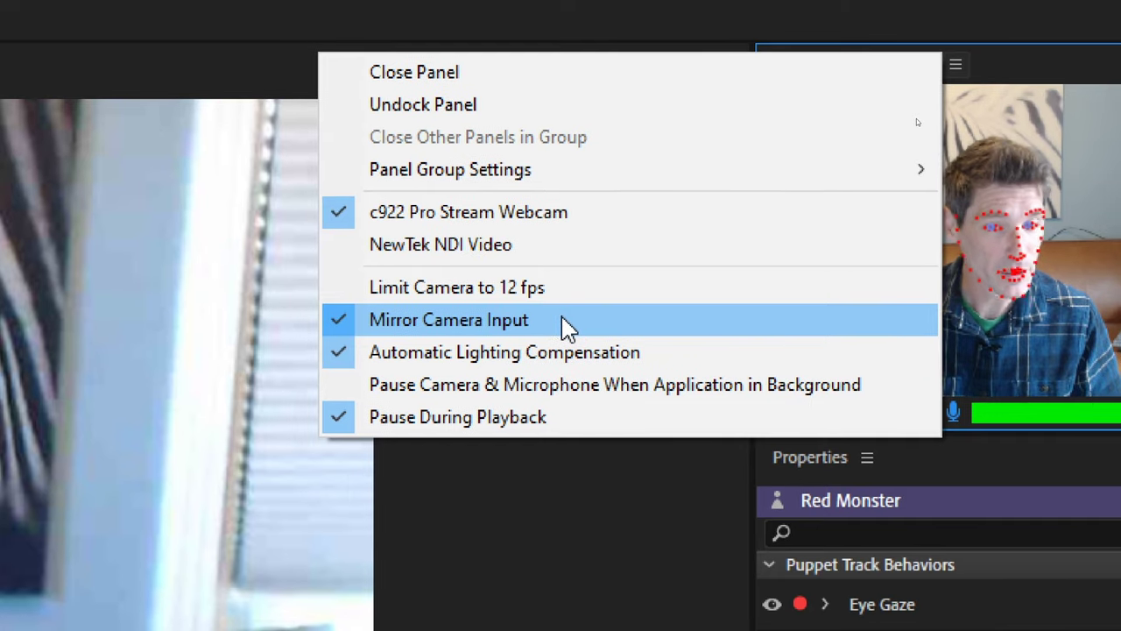
pyautogui.click(565, 321)
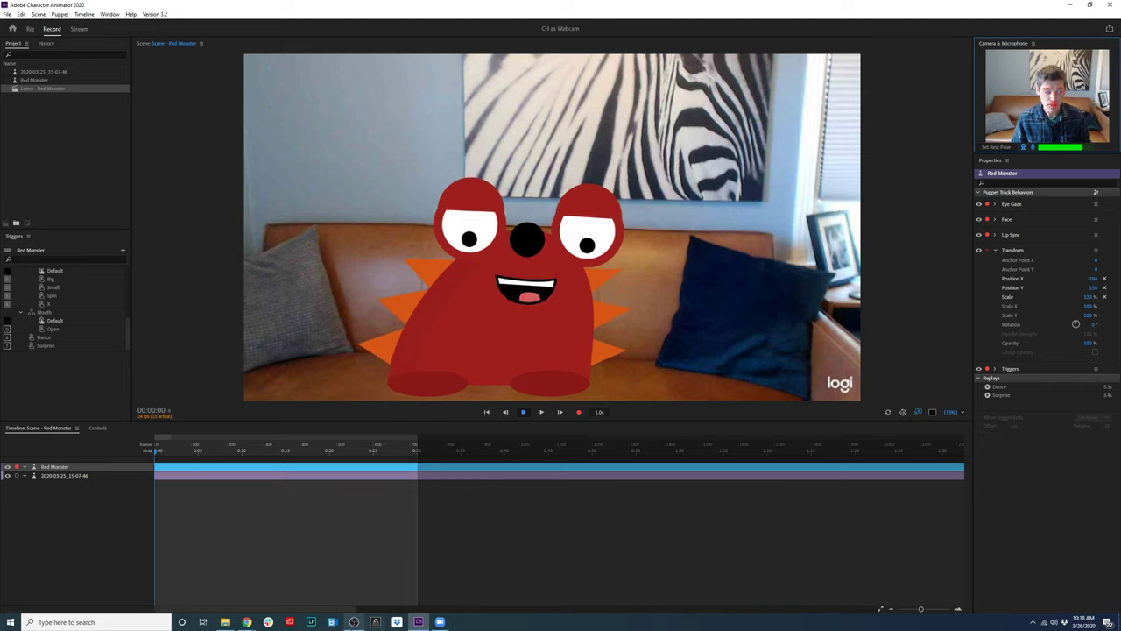
# - Change the Hangouts call's video source to c922 Pro Stream Webcam, then reopen the call settings
pyautogui.moveTo(247, 622)
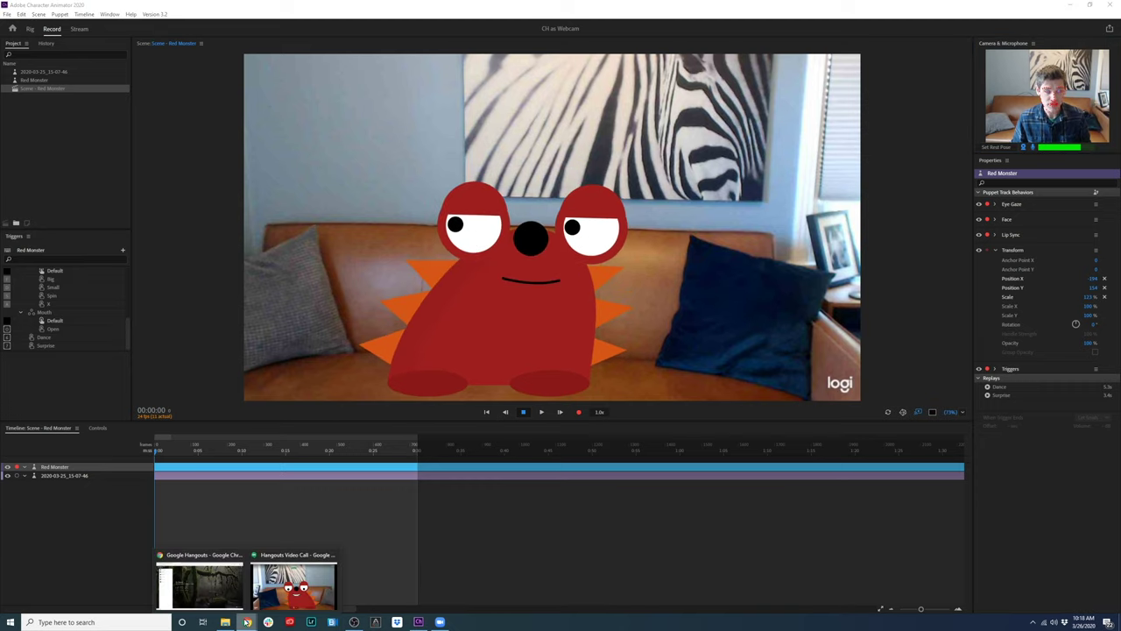
pyautogui.click(283, 592)
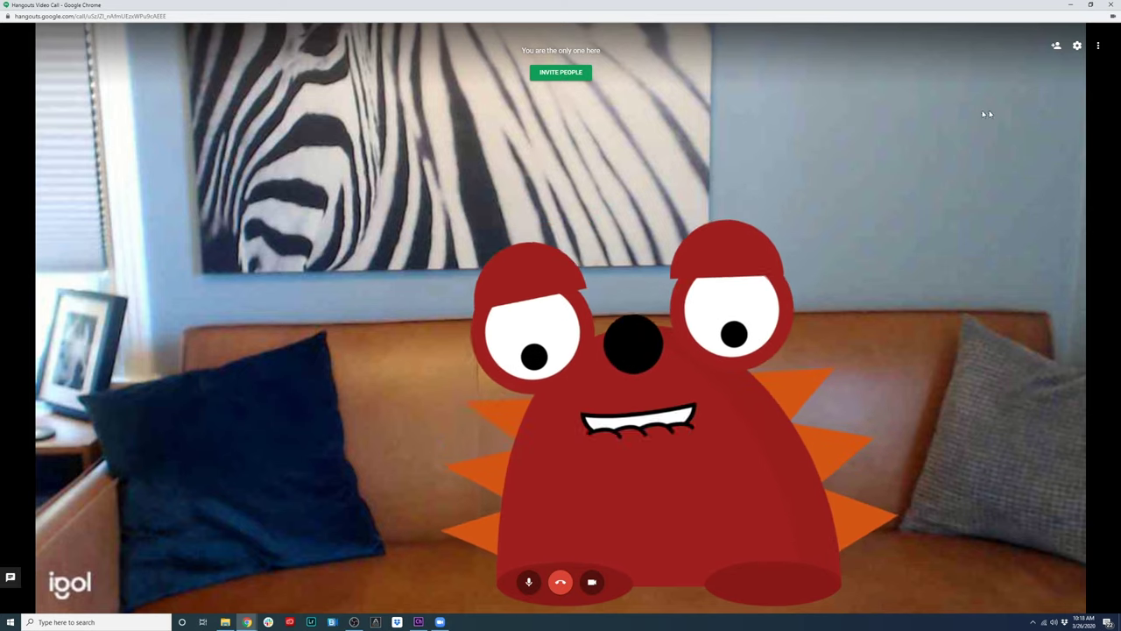
pyautogui.click(1077, 45)
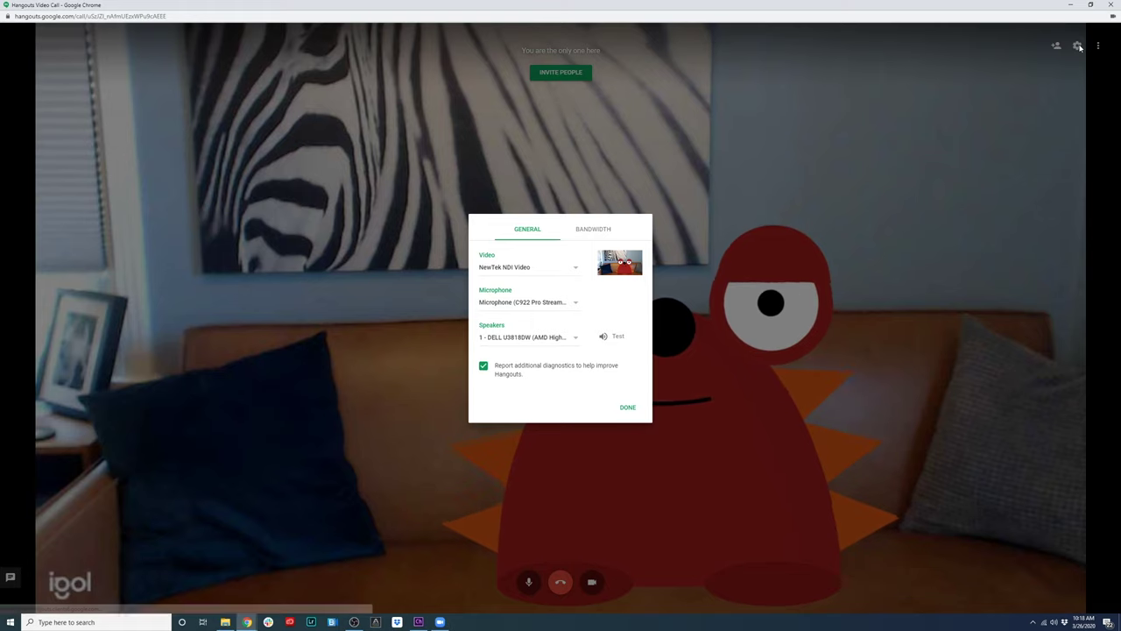
pyautogui.click(489, 270)
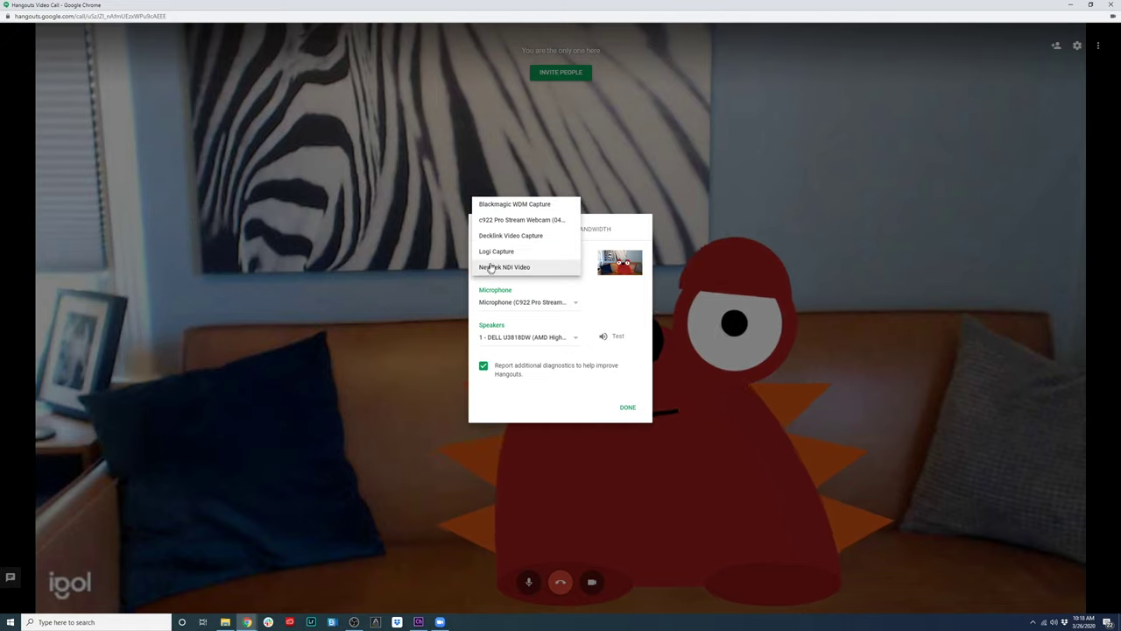
pyautogui.click(522, 221)
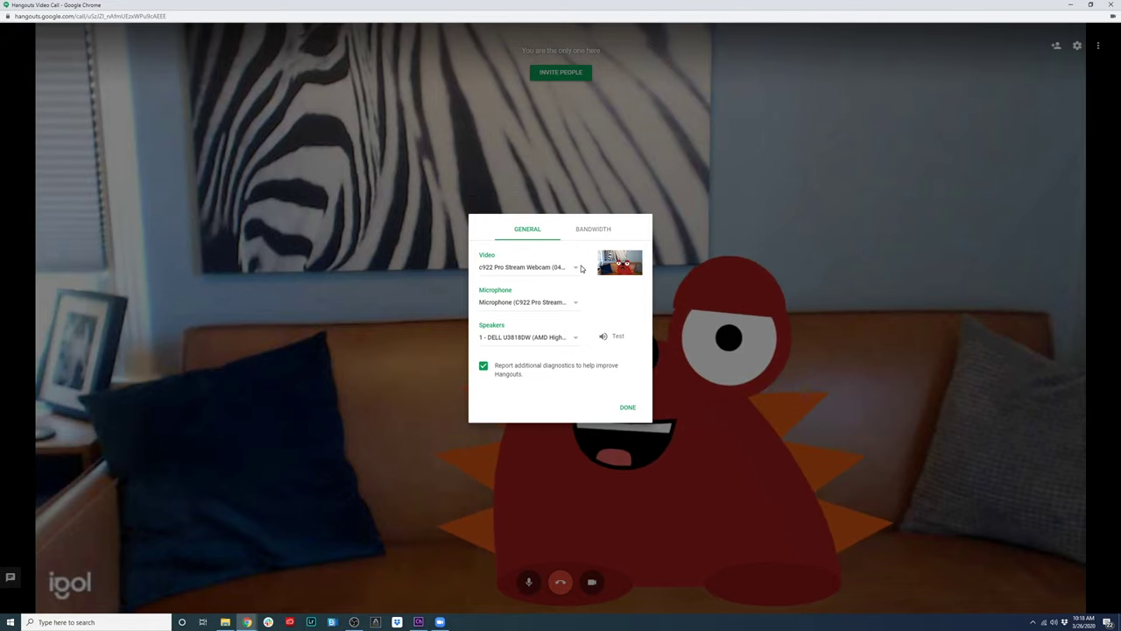
pyautogui.click(627, 408)
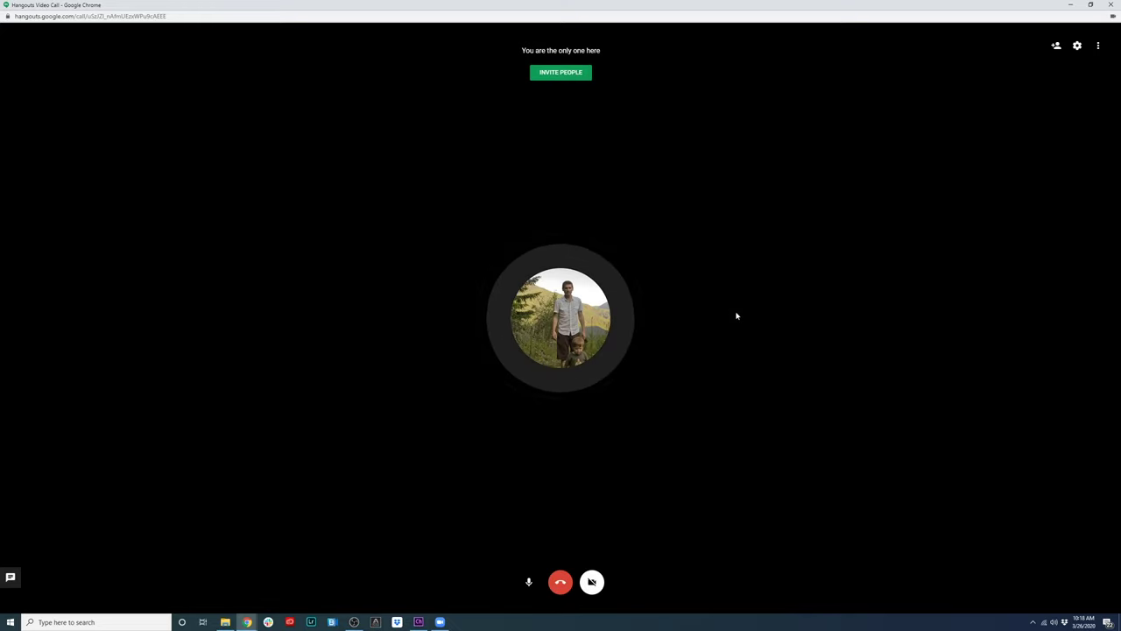
pyautogui.click(1078, 46)
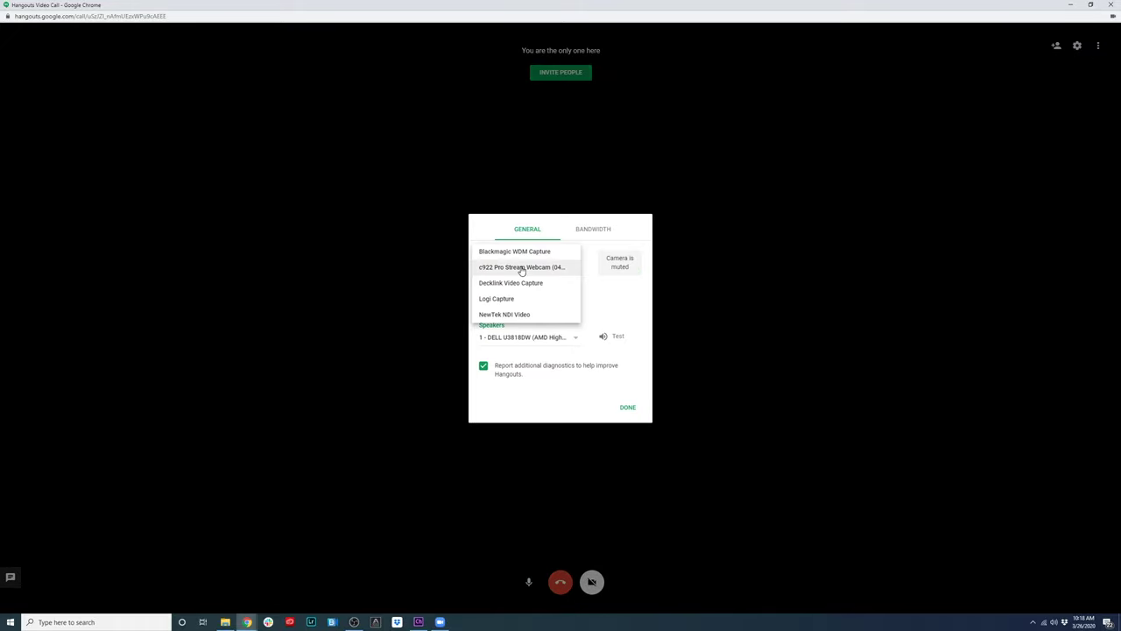